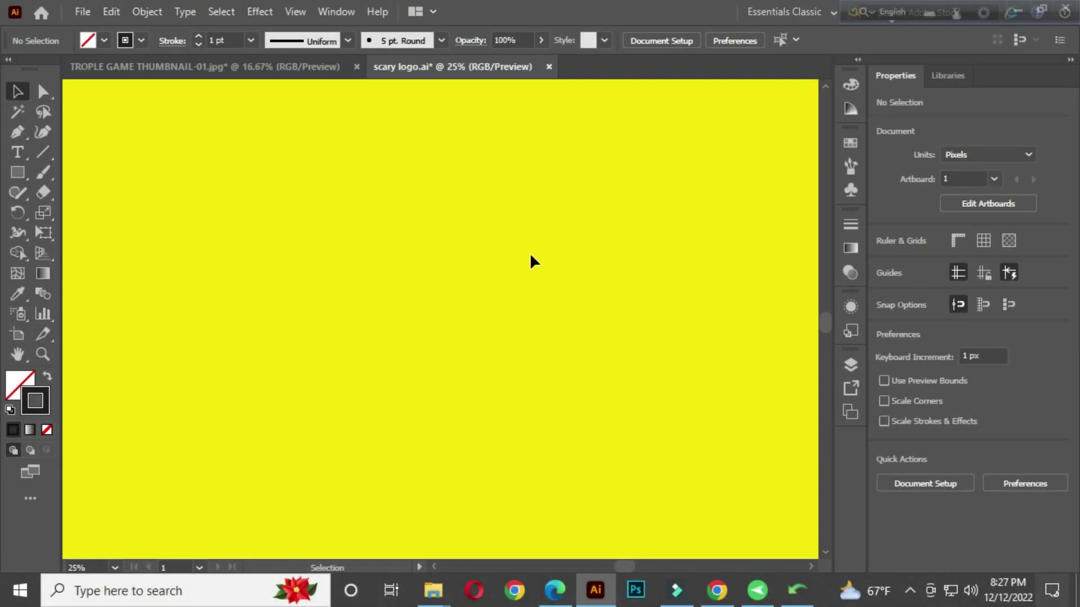
# Create a 700 × 450 px rectangle and move it up and to the left.
pyautogui.click(12, 173)
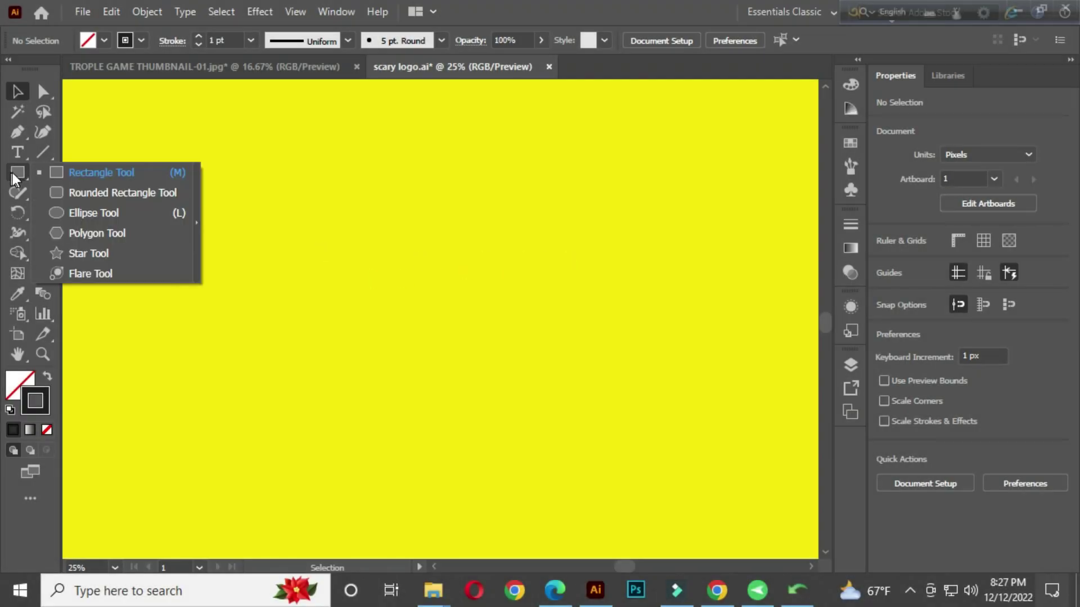
pyautogui.click(107, 176)
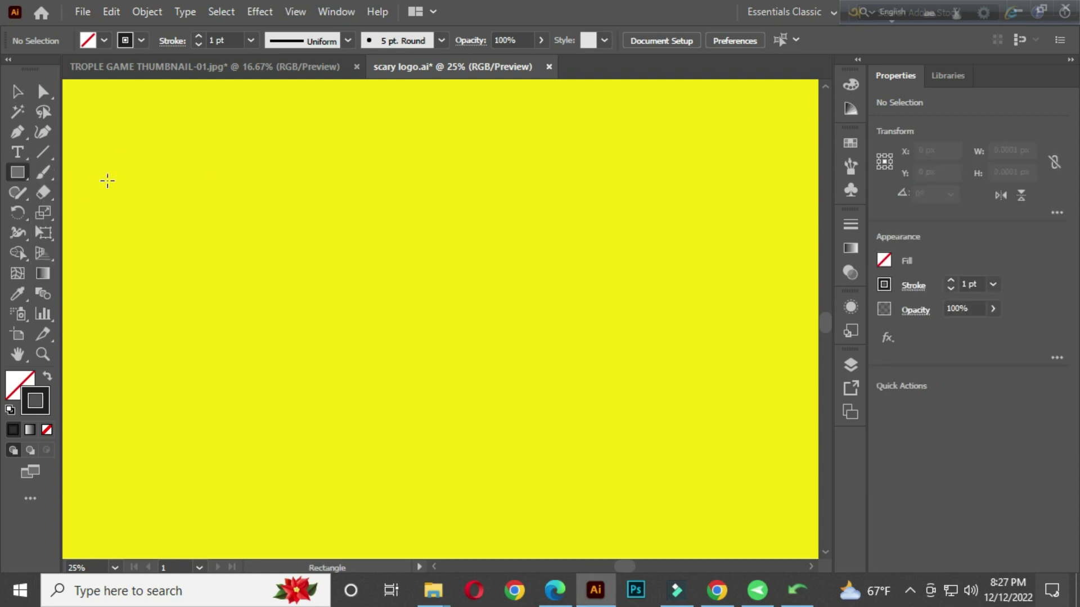
pyautogui.click(432, 274)
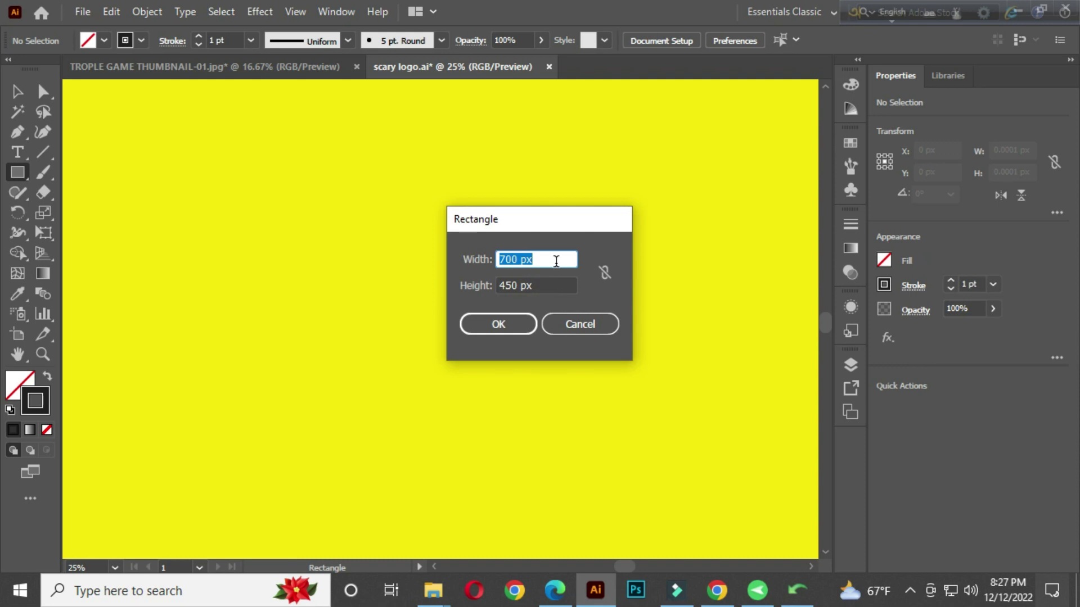
pyautogui.click(555, 260)
pyautogui.click(556, 290)
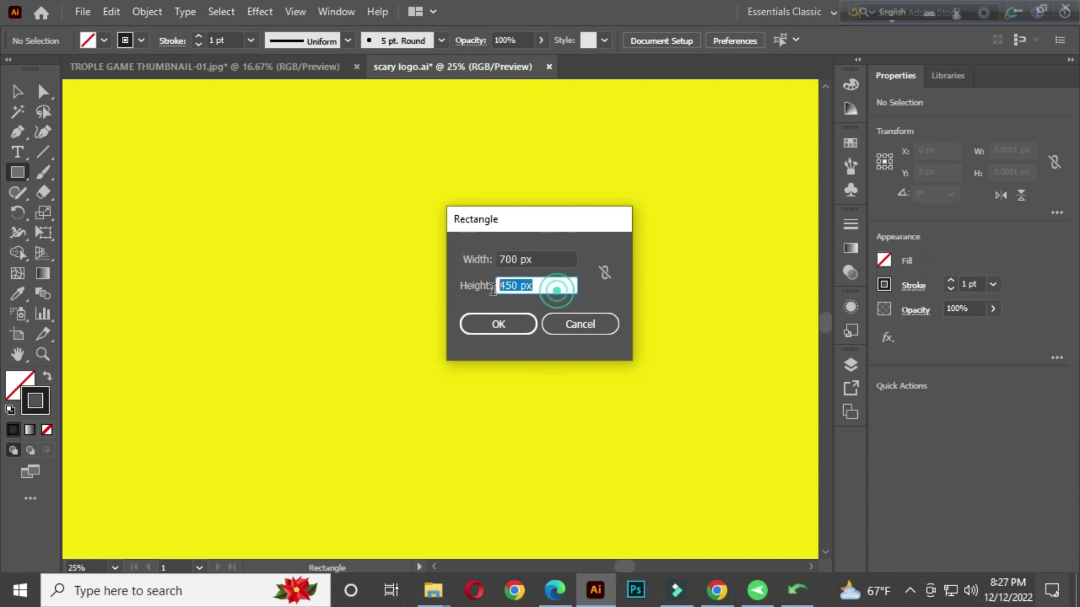
pyautogui.click(498, 326)
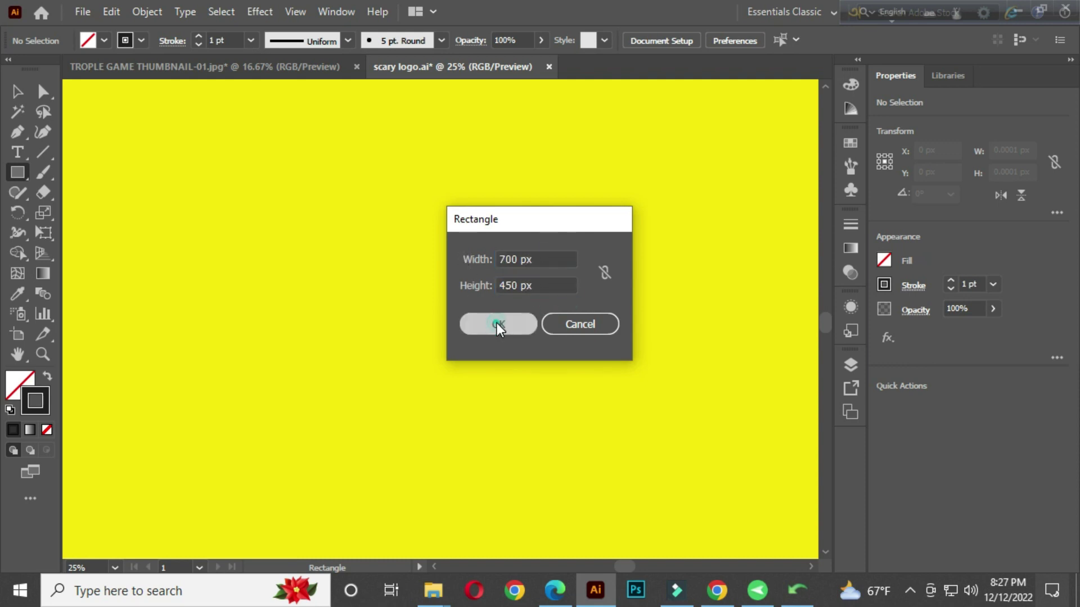
pyautogui.click(18, 91)
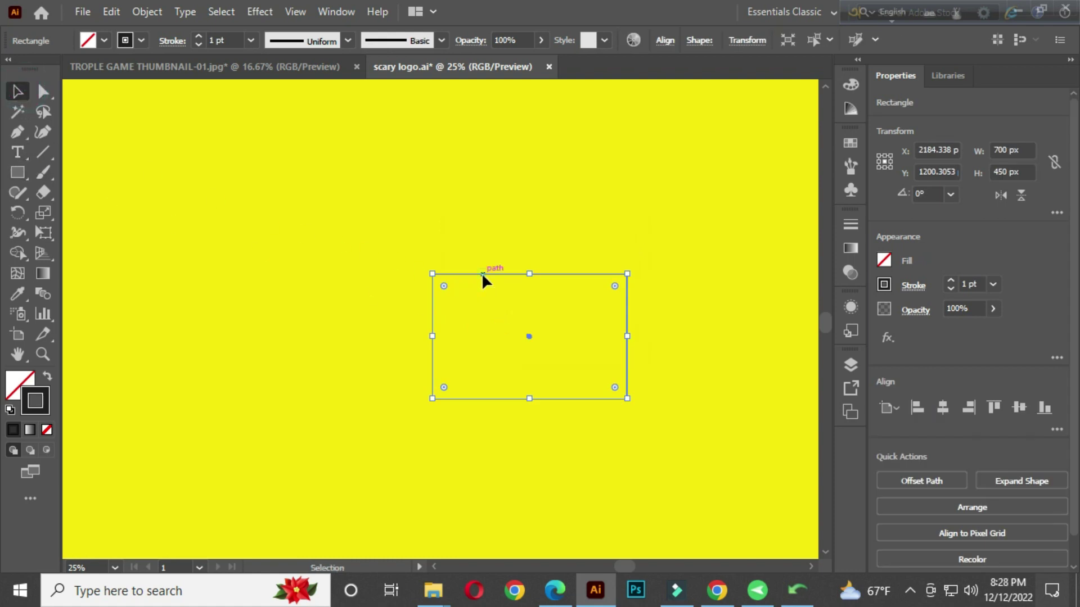
pyautogui.moveTo(482, 272); pyautogui.dragTo(360, 243)
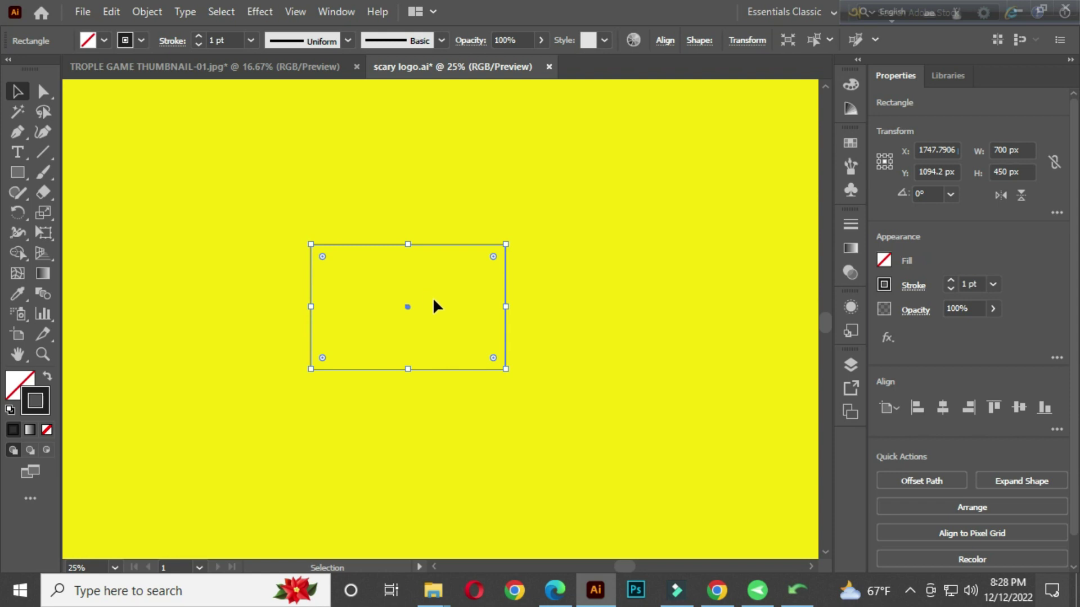
# Set the rectangle's stroke weight to 60 pt and deselect it.
pyautogui.click(197, 37)
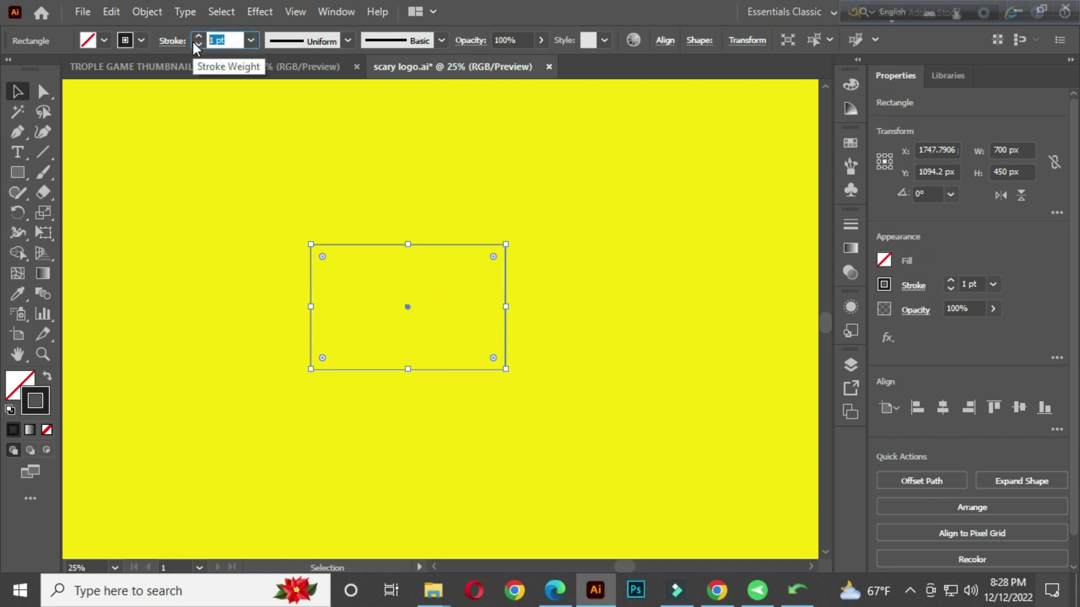
pyautogui.scroll(3, 226, 42)
pyautogui.scroll(5, 226, 42)
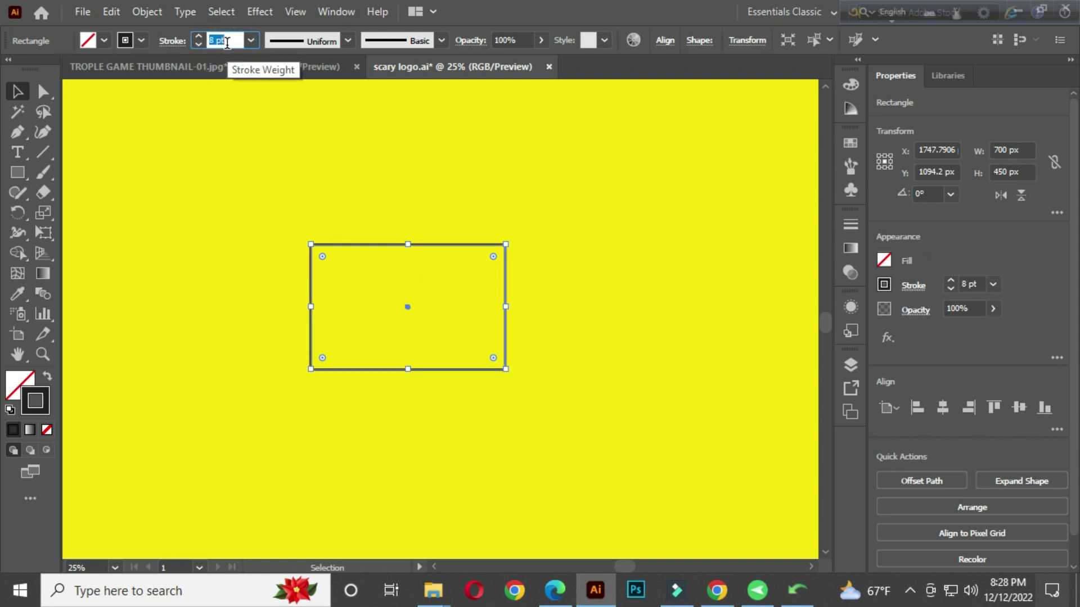
pyautogui.scroll(6, 226, 43)
pyautogui.scroll(6, 226, 42)
pyautogui.scroll(7, 226, 42)
pyautogui.scroll(7, 226, 42)
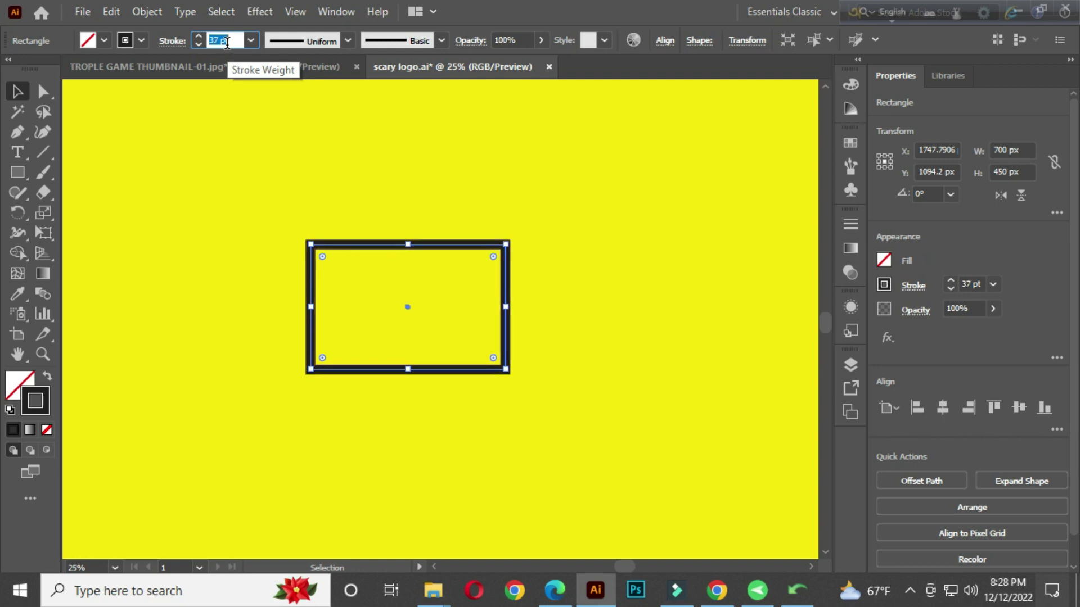
pyautogui.scroll(6, 227, 42)
pyautogui.scroll(7, 226, 42)
pyautogui.scroll(3, 226, 42)
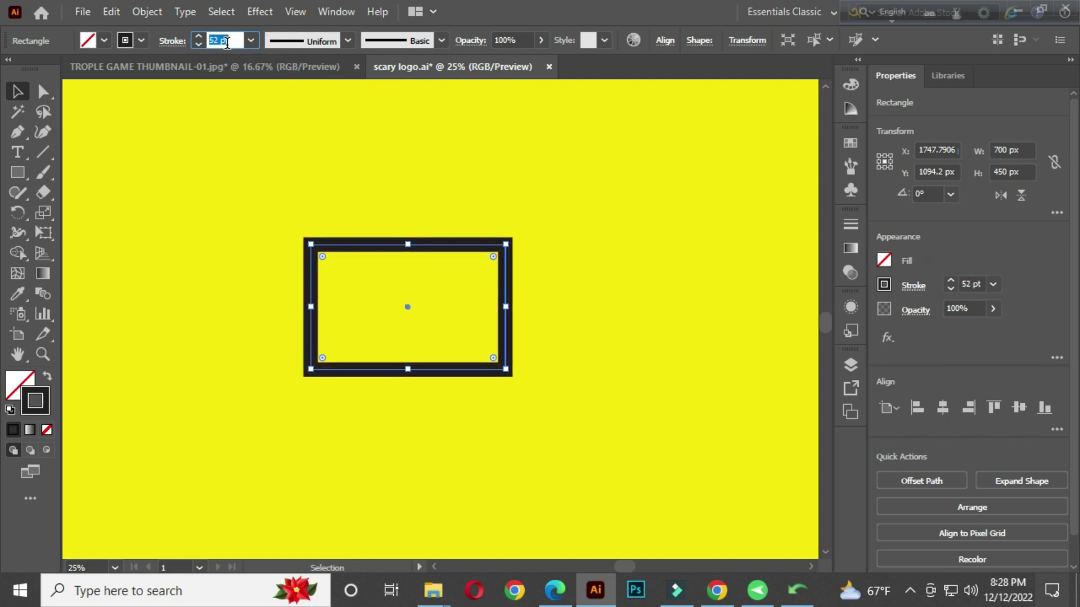
pyautogui.scroll(3, 226, 42)
pyautogui.scroll(4, 226, 42)
pyautogui.scroll(4, 226, 42)
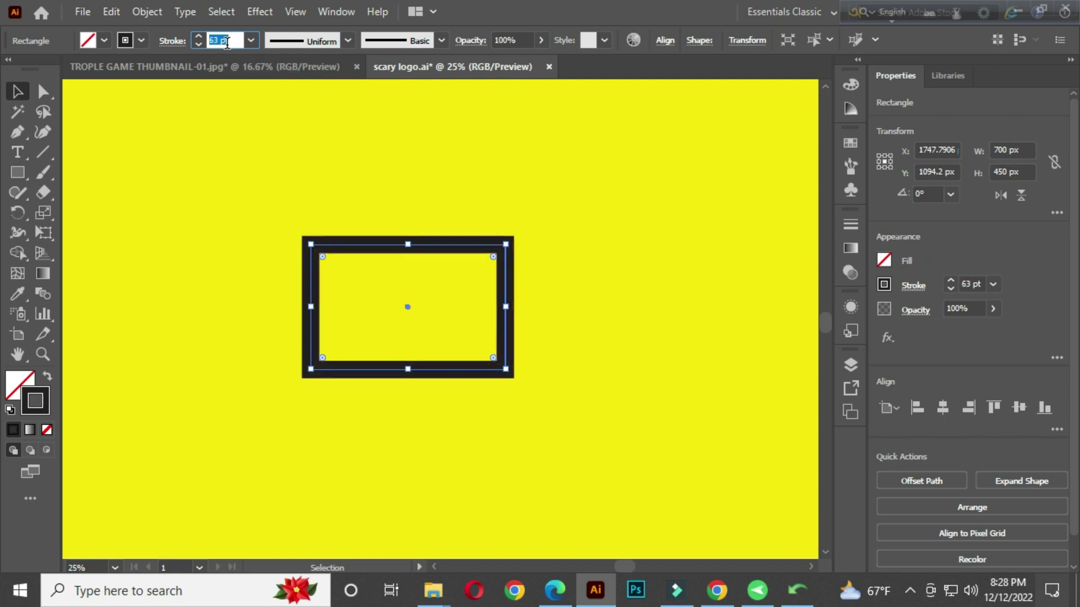
pyautogui.scroll(-1, 226, 43)
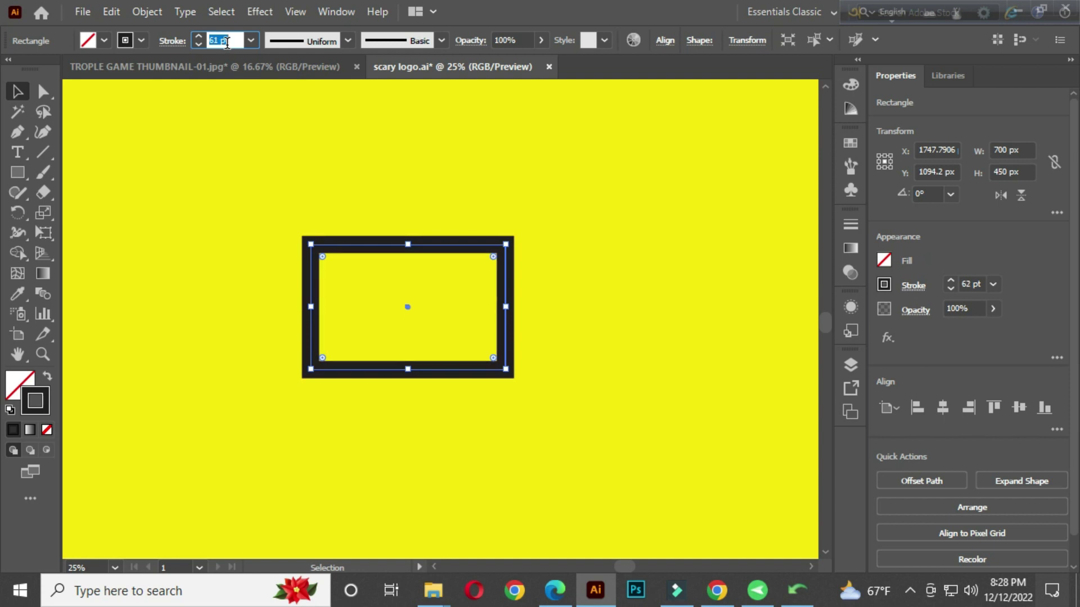
pyautogui.scroll(-2, 226, 43)
pyautogui.click(357, 198)
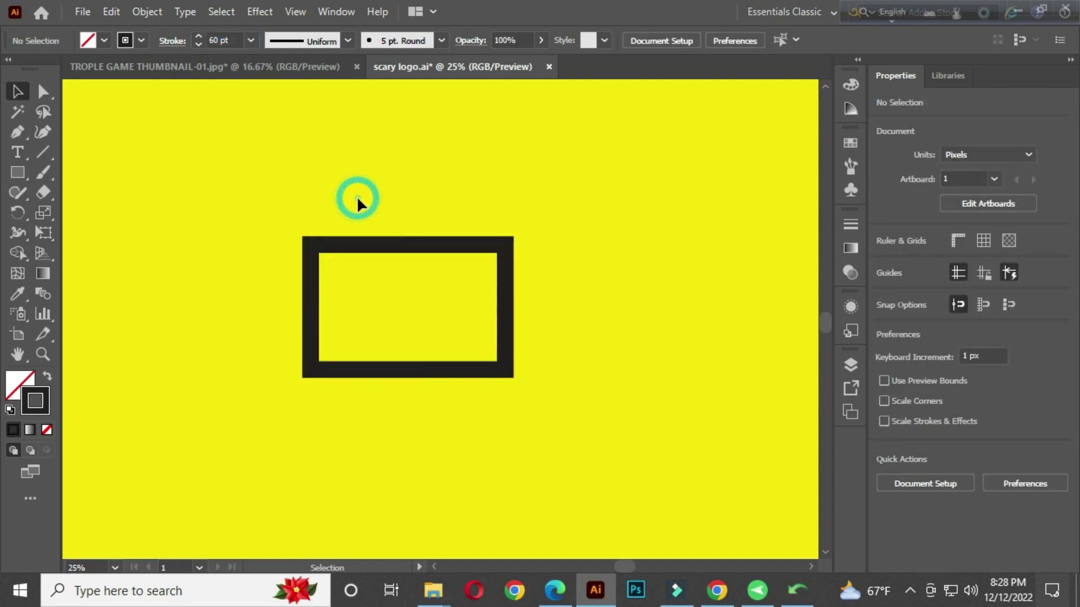
pyautogui.moveTo(407, 309); pyautogui.dragTo(414, 295)
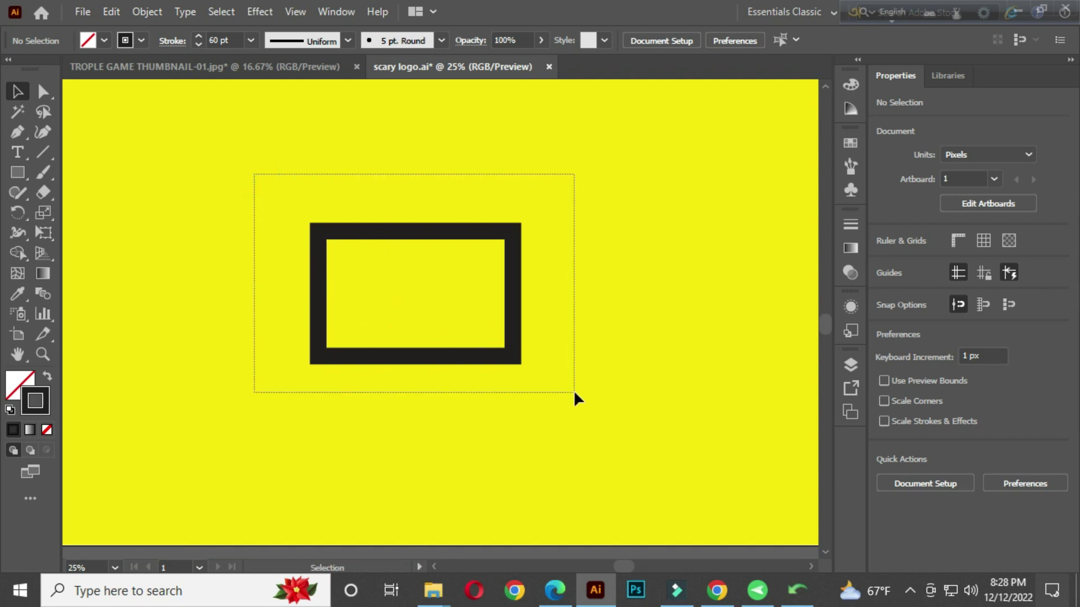
# Expand the rectangle's fill and stroke into a filled 760 × 510 px group.
pyautogui.moveTo(293, 211); pyautogui.dragTo(573, 391)
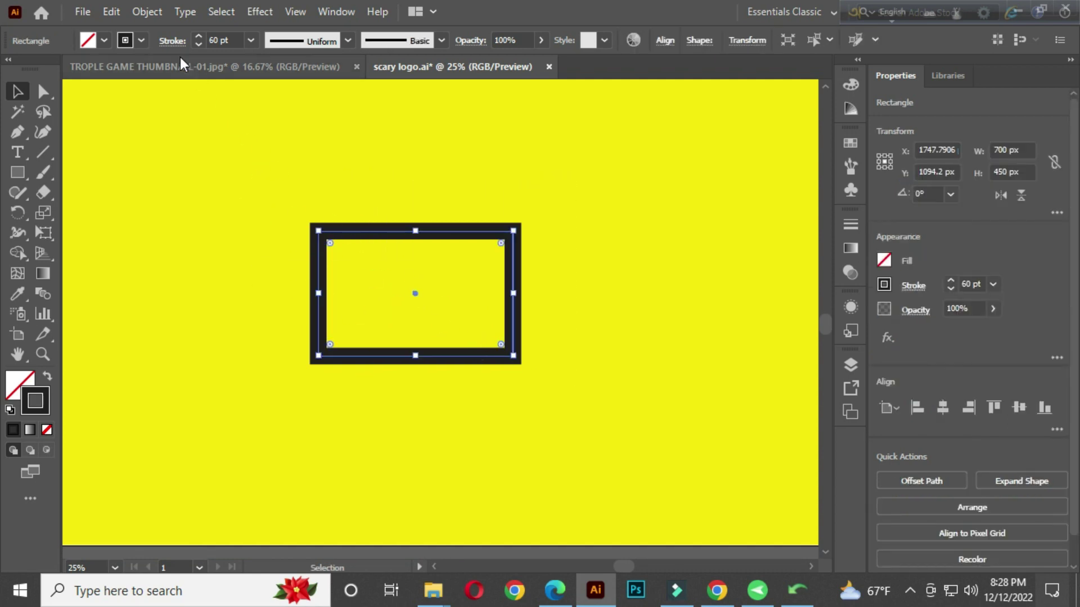
pyautogui.click(148, 12)
pyautogui.click(255, 209)
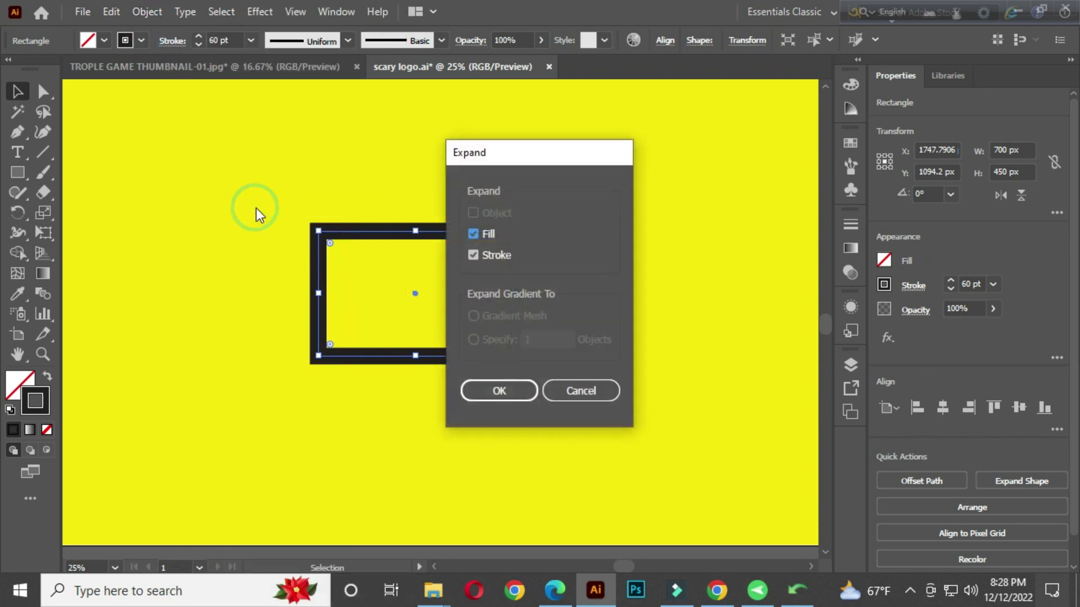
pyautogui.click(499, 389)
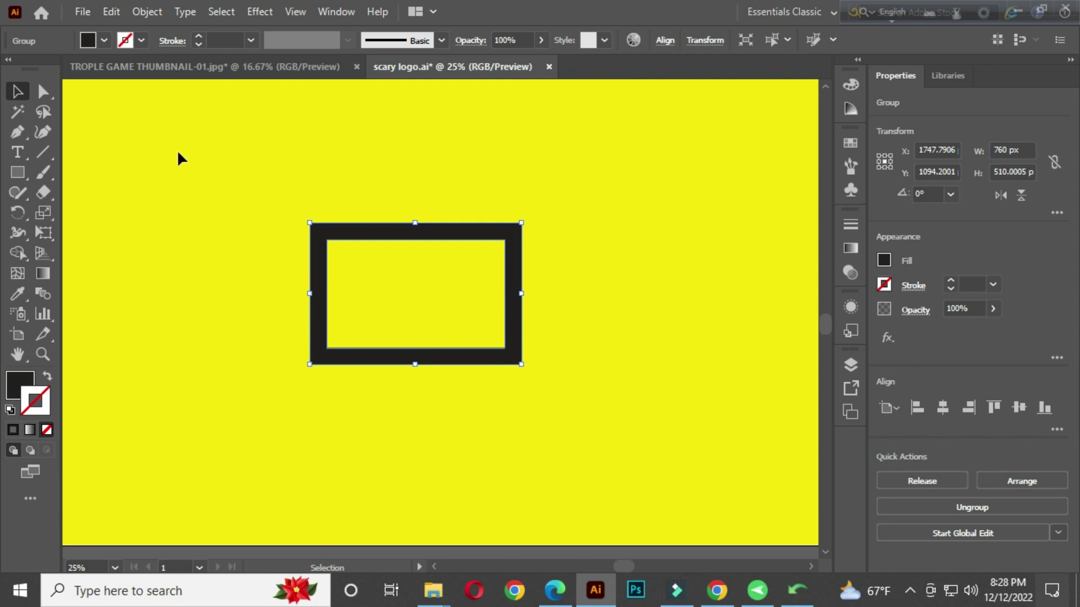
# Round the frame's outer corners to about 43 px using live corner widgets.
pyautogui.click(44, 93)
pyautogui.click(111, 93)
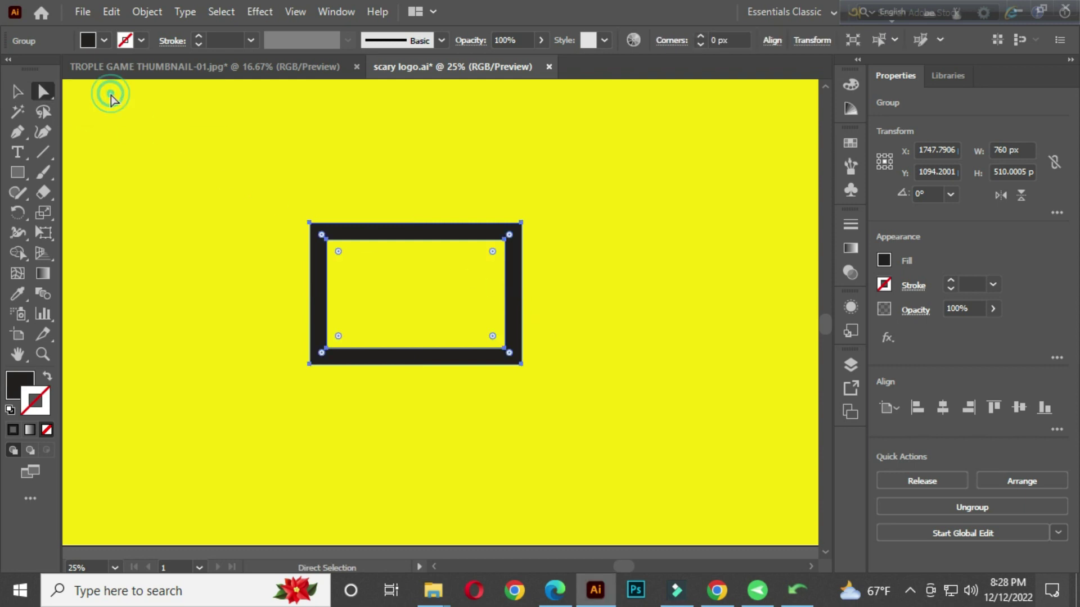
pyautogui.scroll(1, 368, 268)
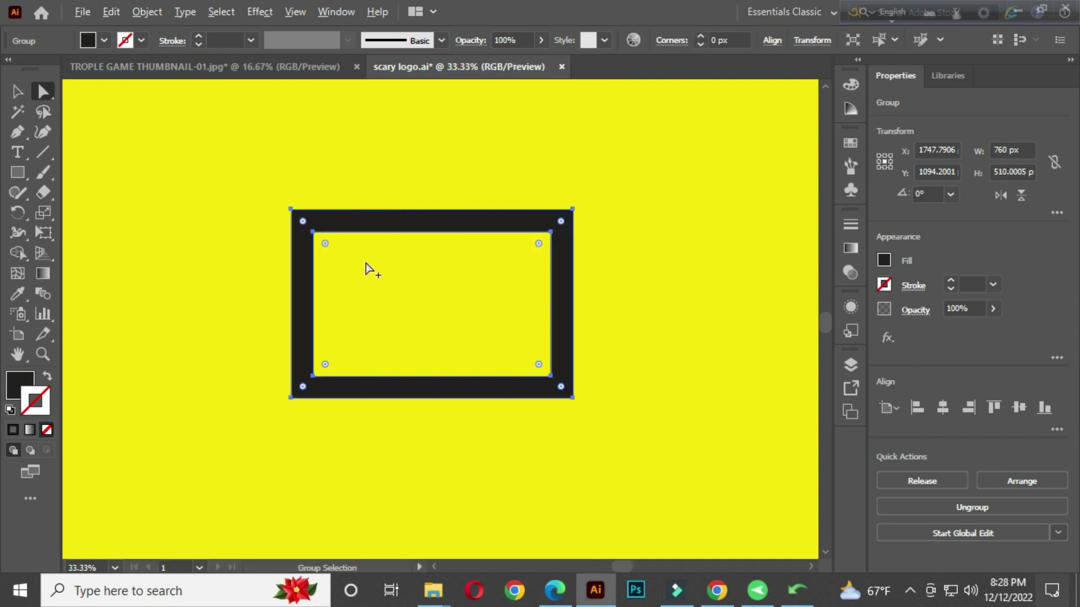
pyautogui.click(304, 221)
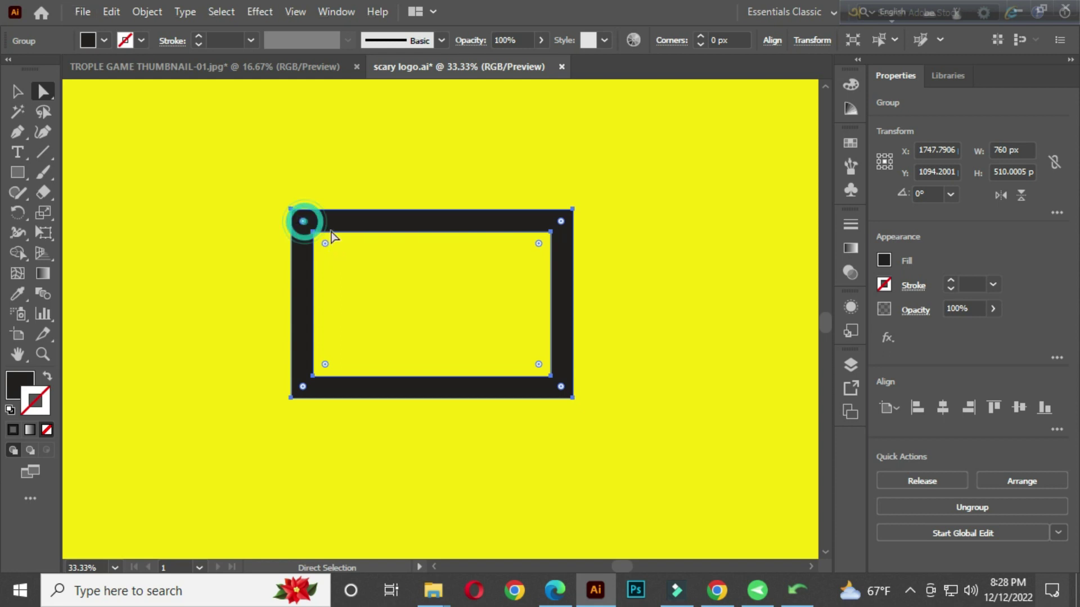
pyautogui.keyDown('shift'); pyautogui.click(562, 222); pyautogui.keyUp('shift')
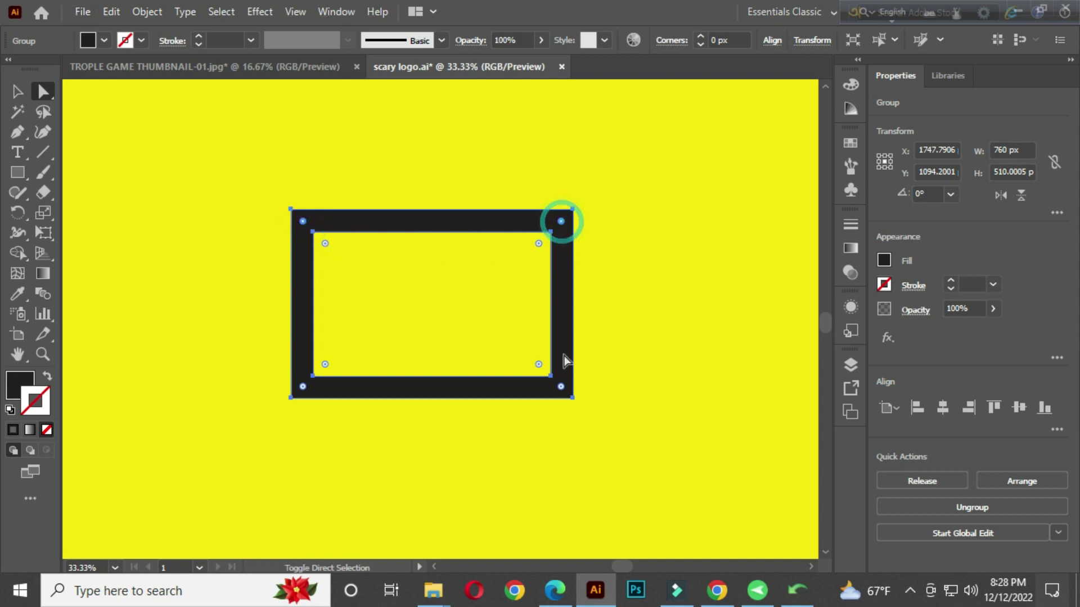
pyautogui.keyDown('shift'); pyautogui.click(562, 387); pyautogui.keyUp('shift')
pyautogui.moveTo(304, 386); pyautogui.dragTo(308, 388)
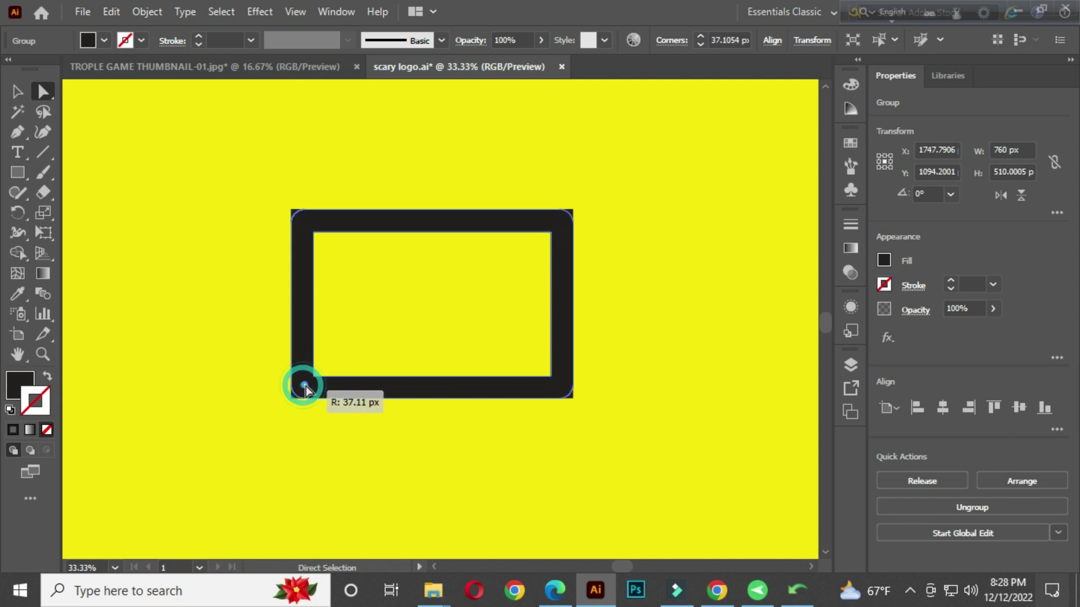
pyautogui.click(230, 244)
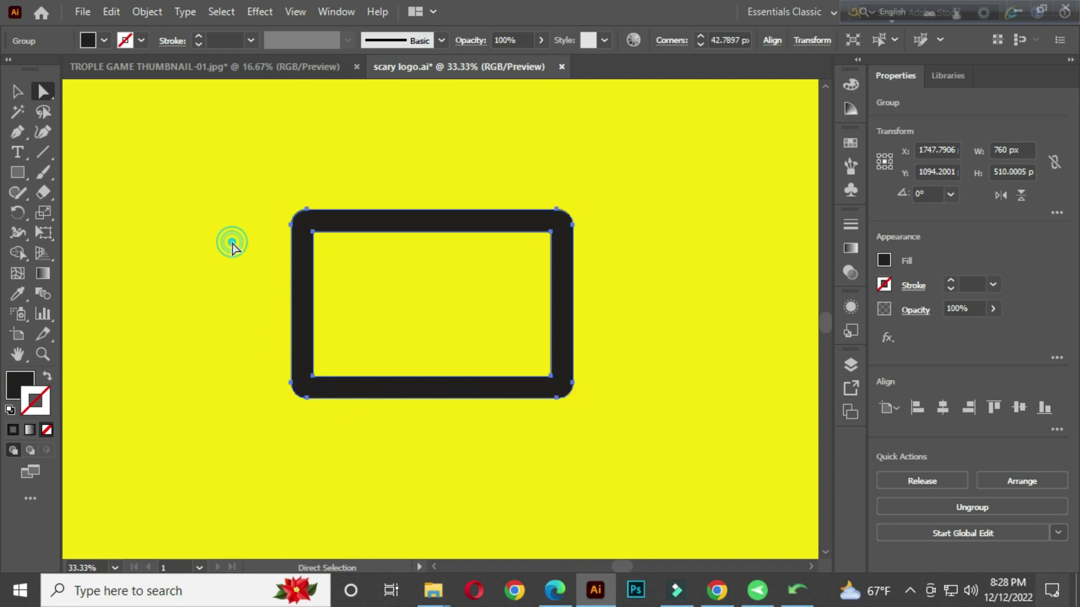
pyautogui.click(17, 92)
pyautogui.click(177, 146)
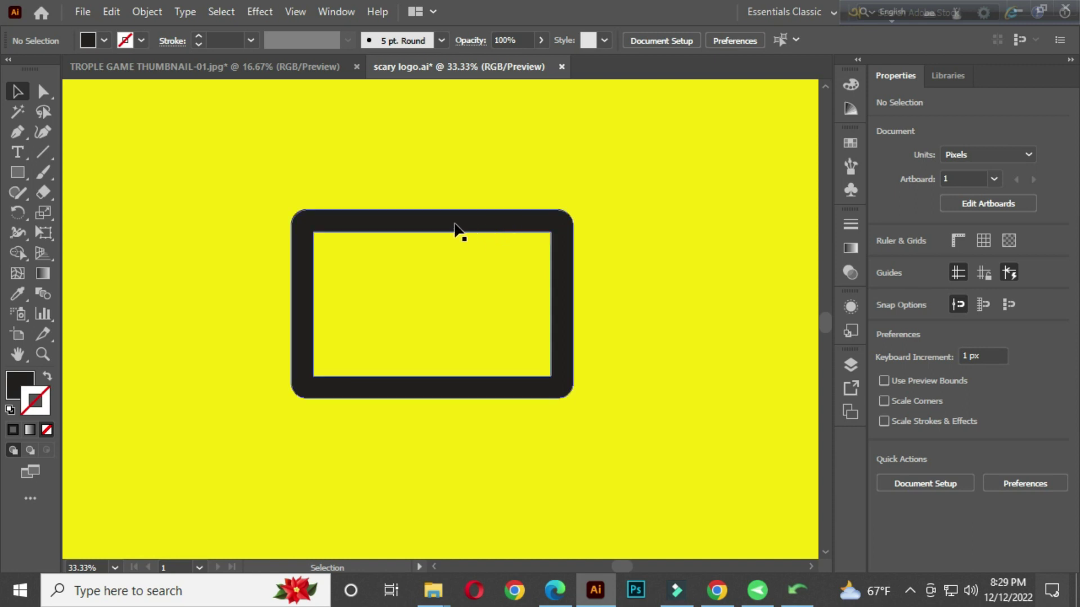
# Start a Pen path at the opening's top corners and down the right edge.
pyautogui.rightClick(17, 131)
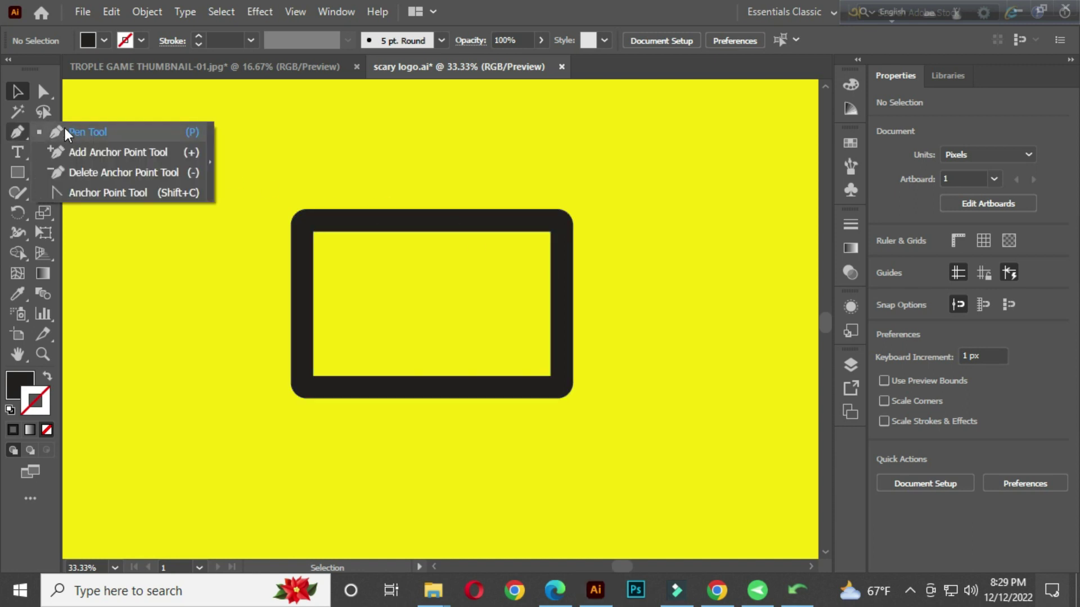
pyautogui.click(85, 132)
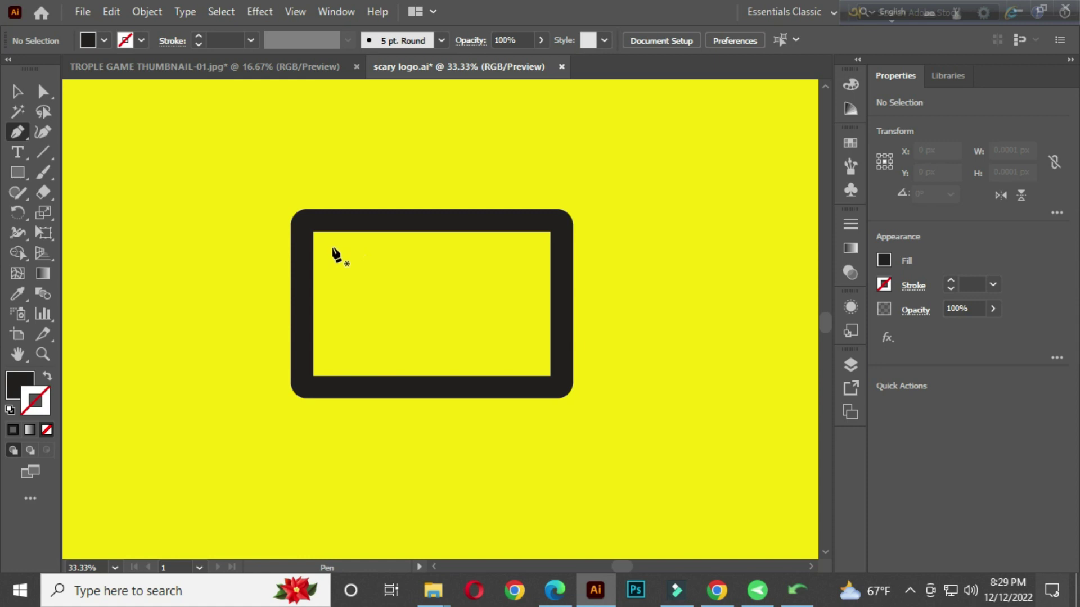
pyautogui.scroll(1, 405, 279)
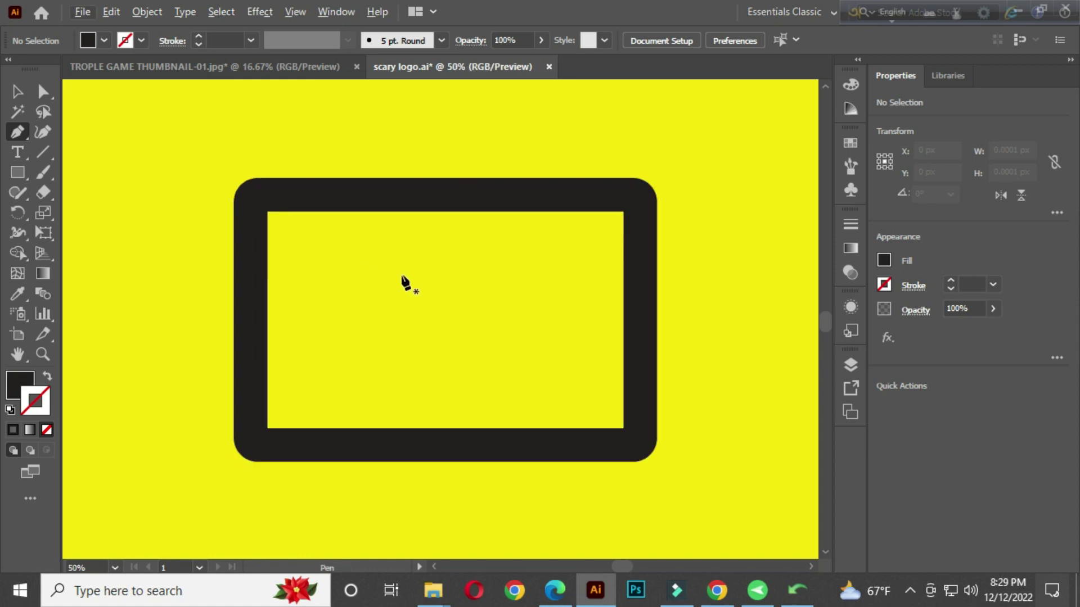
pyautogui.click(268, 211)
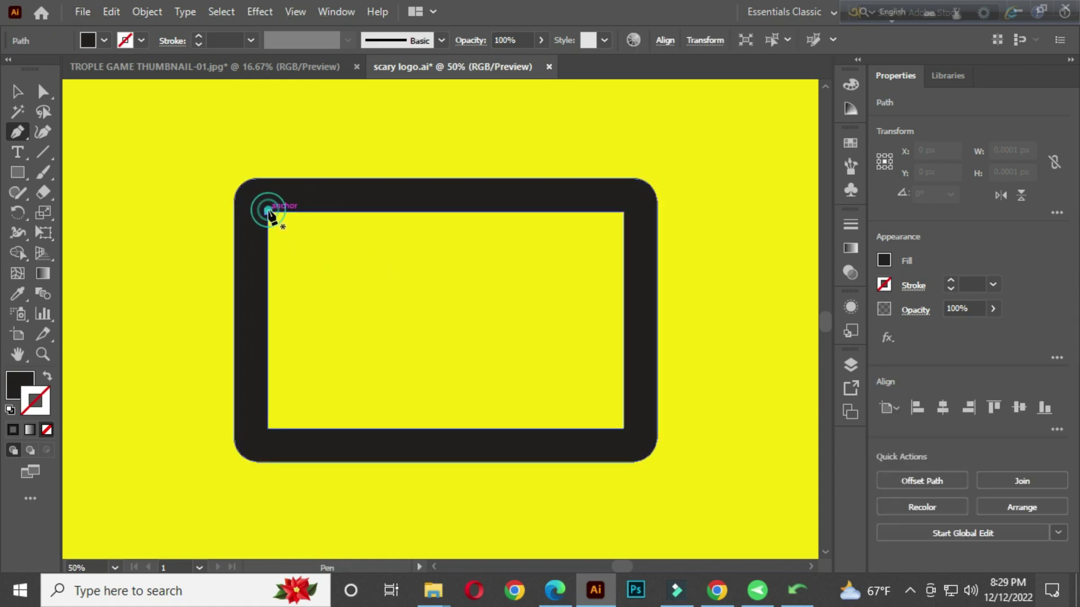
pyautogui.click(622, 212)
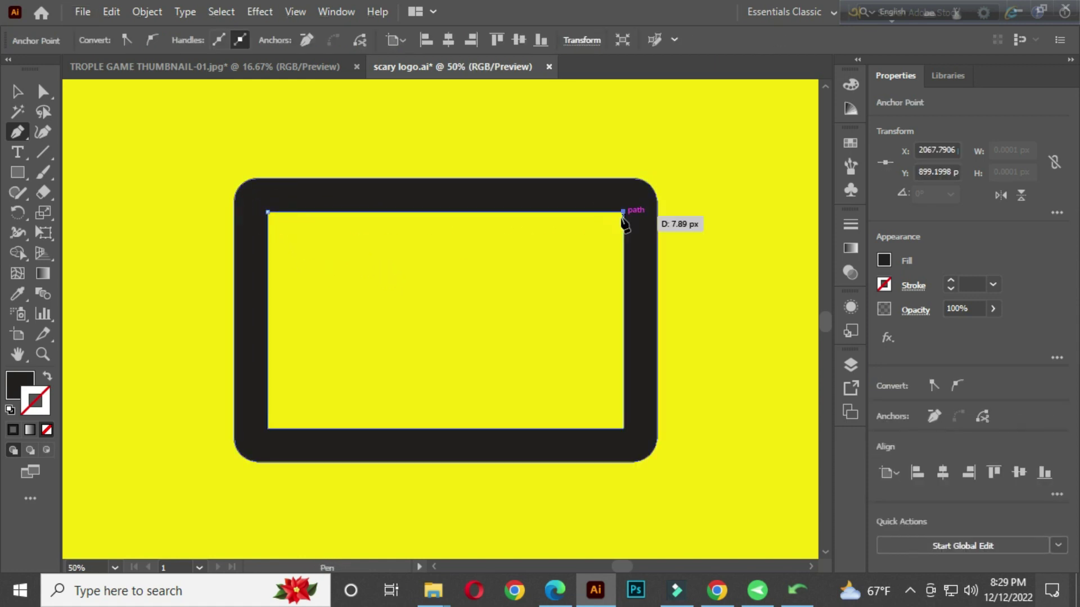
pyautogui.click(624, 254)
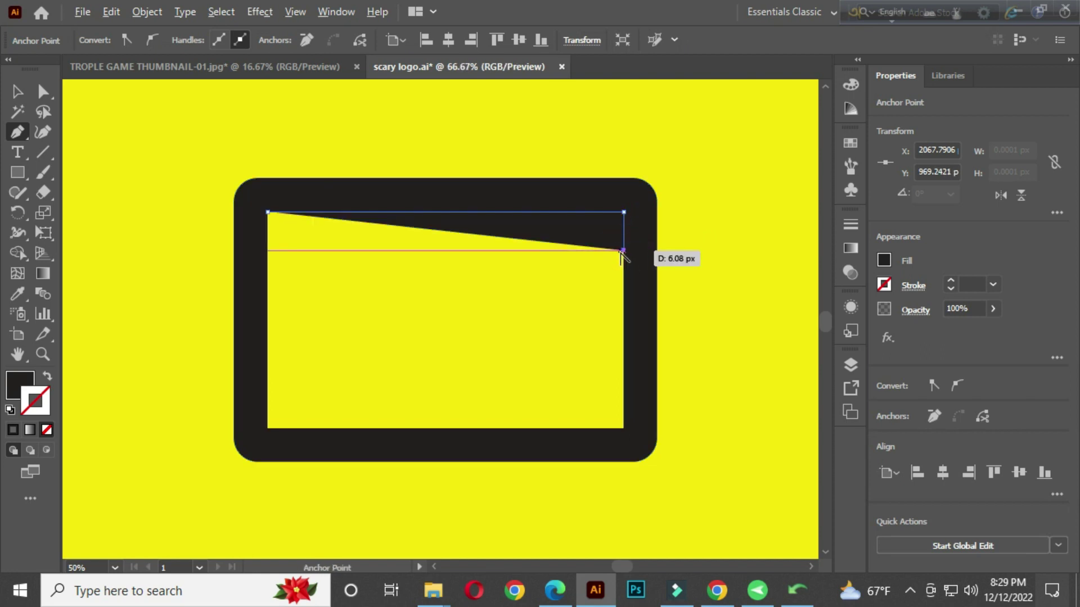
pyautogui.keyDown('alt'); pyautogui.scroll(1, 622, 252); pyautogui.keyUp('alt')
pyautogui.moveTo(622, 252); pyautogui.dragTo(582, 222)
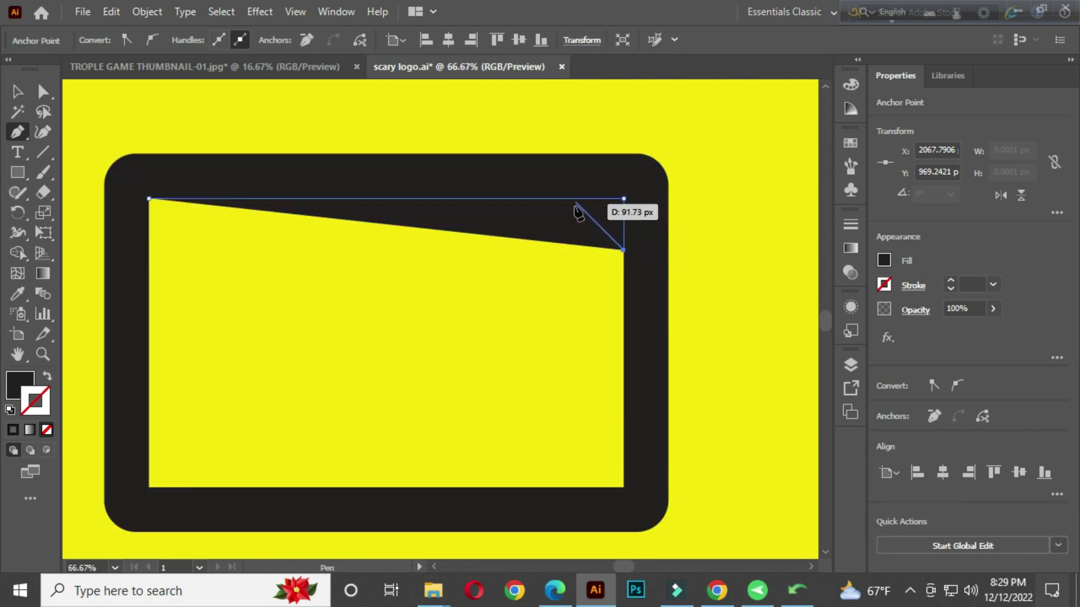
# Add zigzag tooth points leftward from the right side across the opening.
pyautogui.click(582, 209)
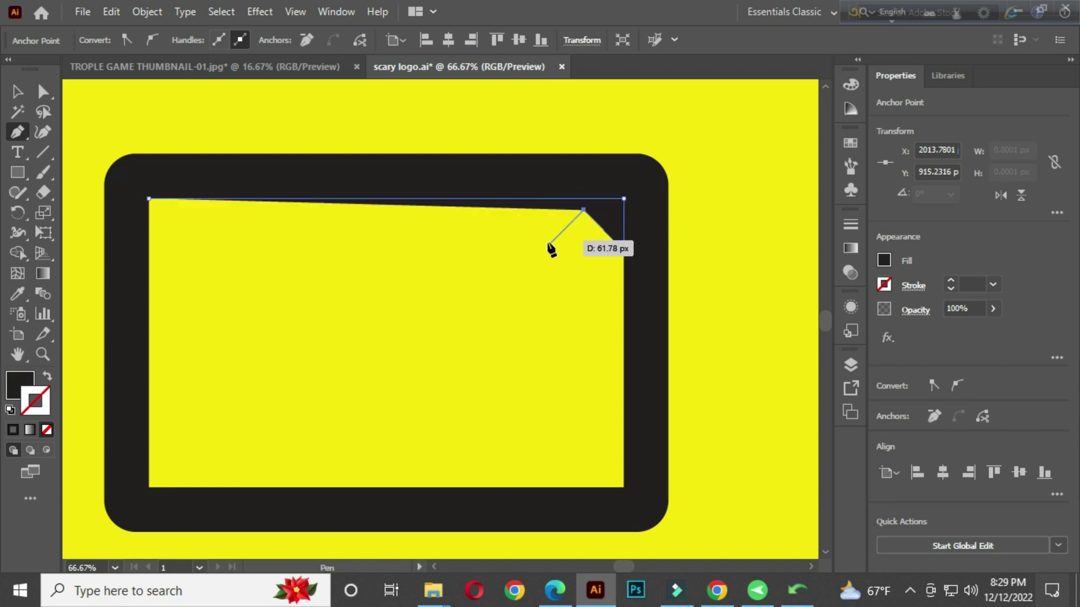
pyautogui.click(552, 242)
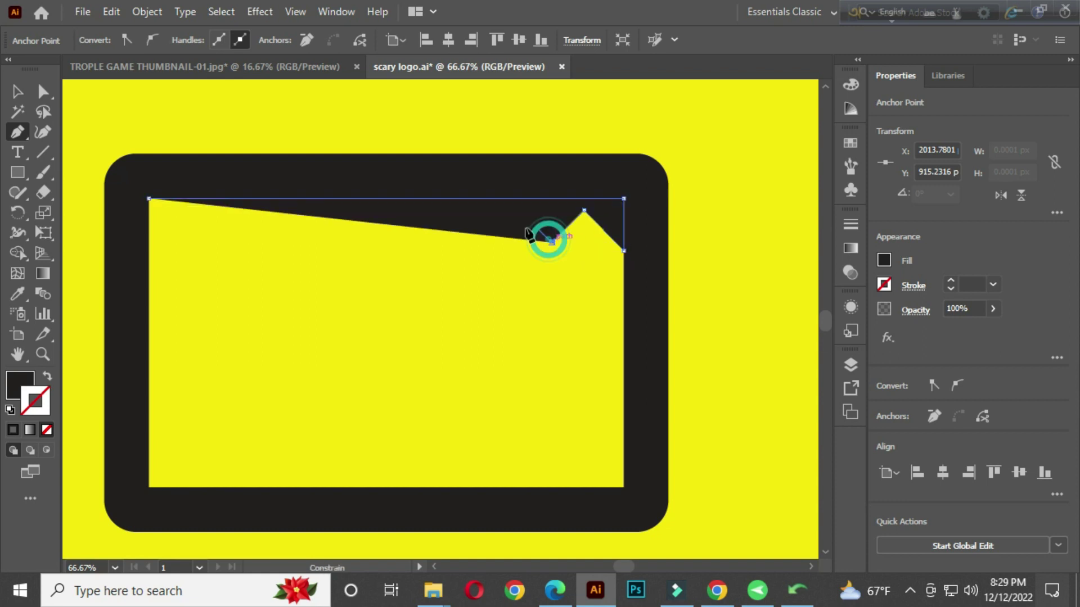
pyautogui.click(523, 214)
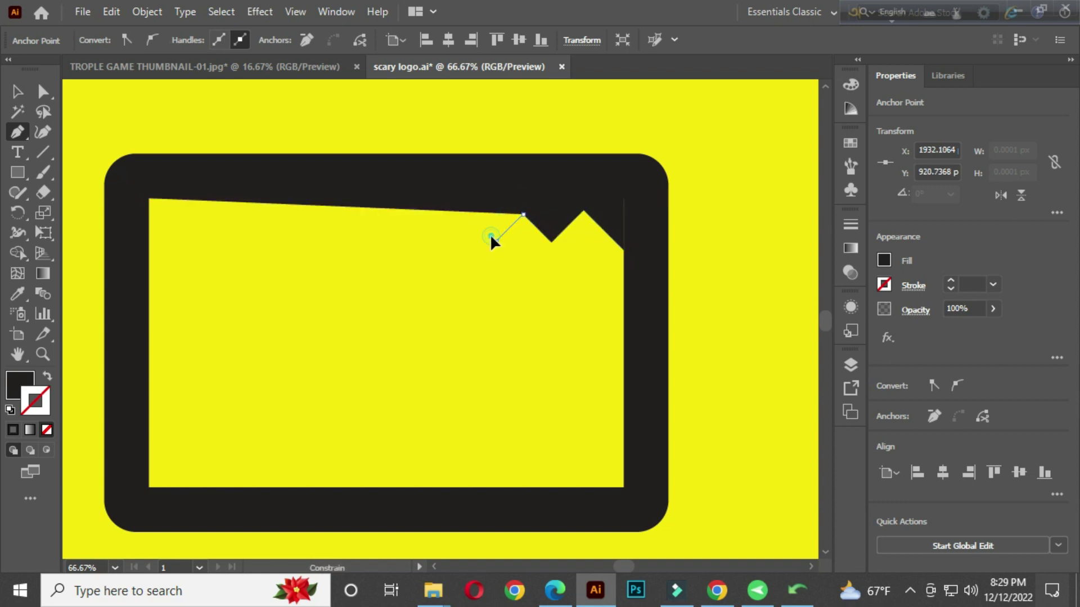
pyautogui.click(466, 212)
pyautogui.click(435, 241)
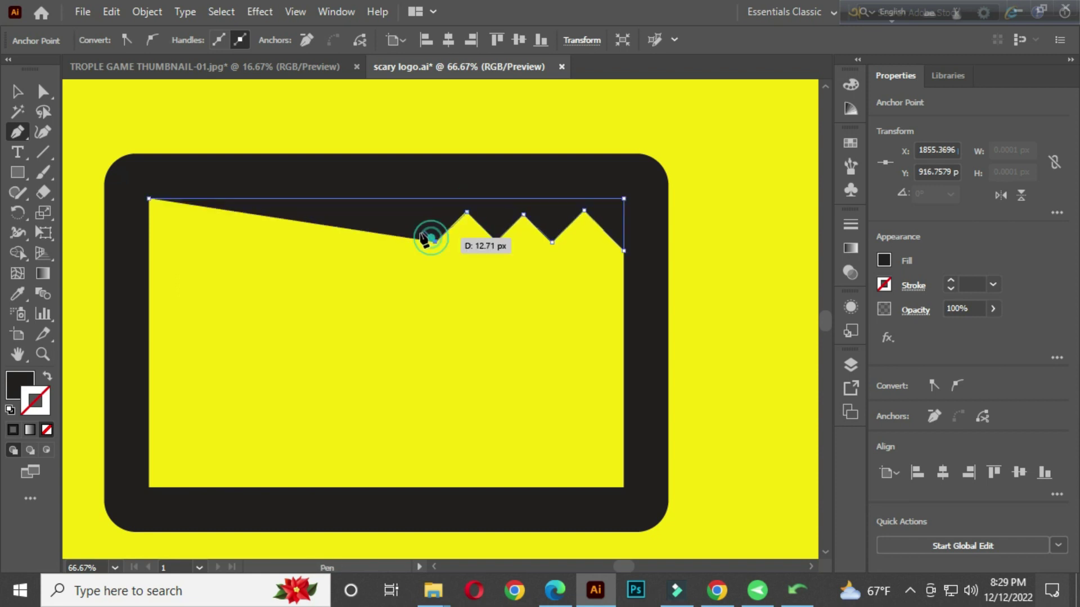
pyautogui.click(409, 216)
pyautogui.click(380, 244)
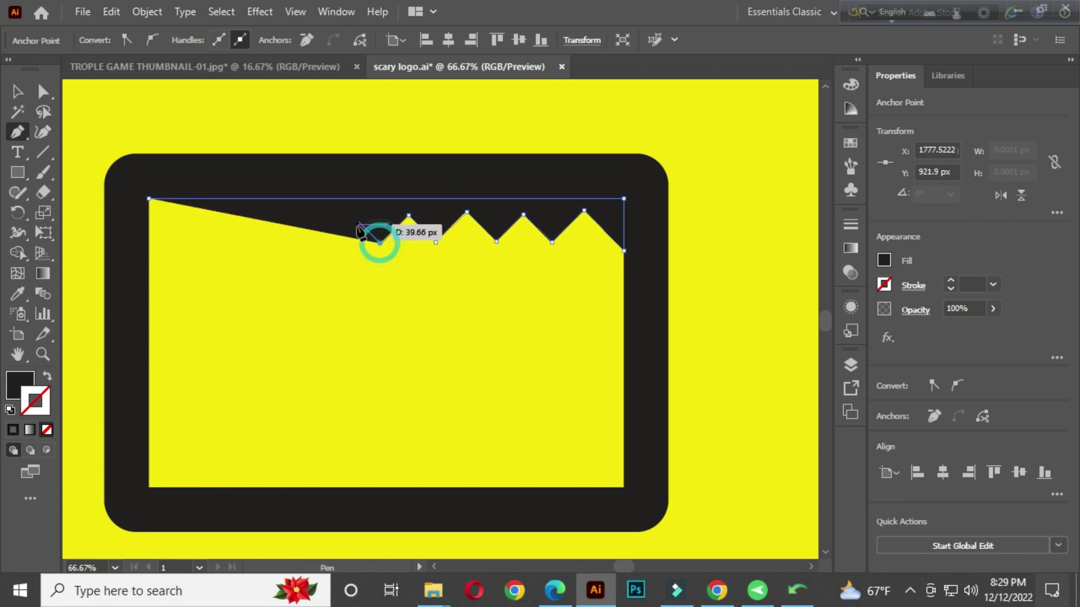
pyautogui.click(351, 216)
pyautogui.click(318, 239)
# Finish the zigzag at the top-left corner, close it down the left edge, and deselect.
pyautogui.click(290, 212)
pyautogui.click(257, 242)
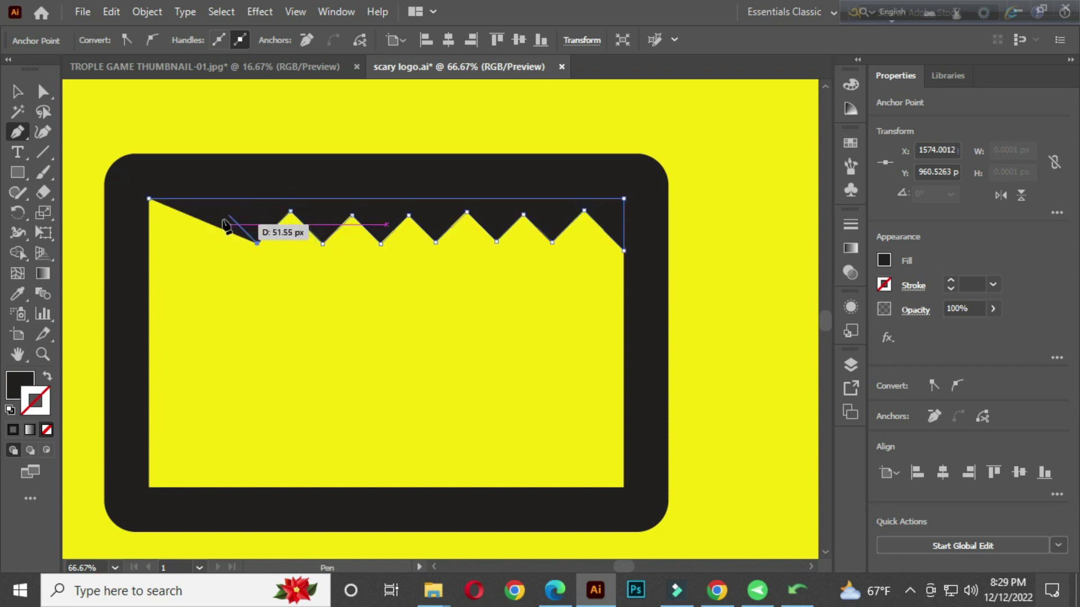
pyautogui.click(228, 215)
pyautogui.click(199, 242)
pyautogui.click(169, 213)
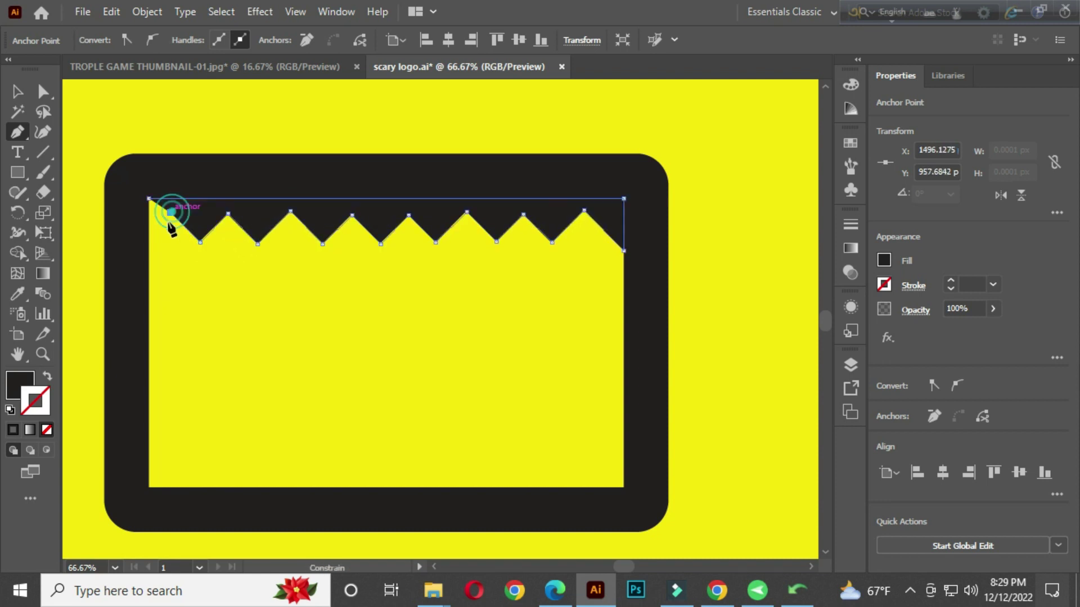
pyautogui.click(148, 256)
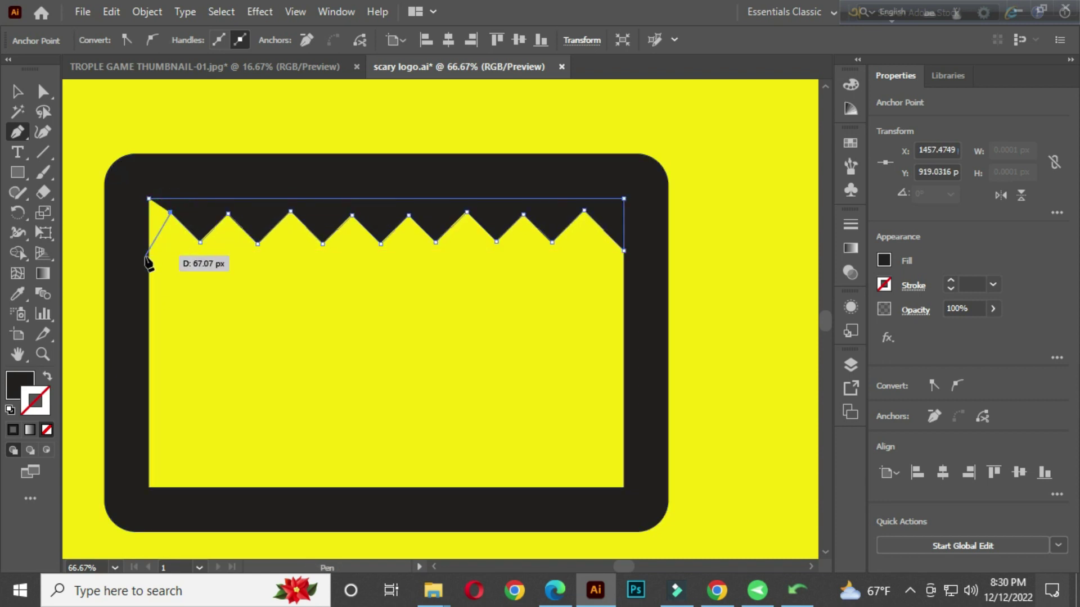
pyautogui.press('v')
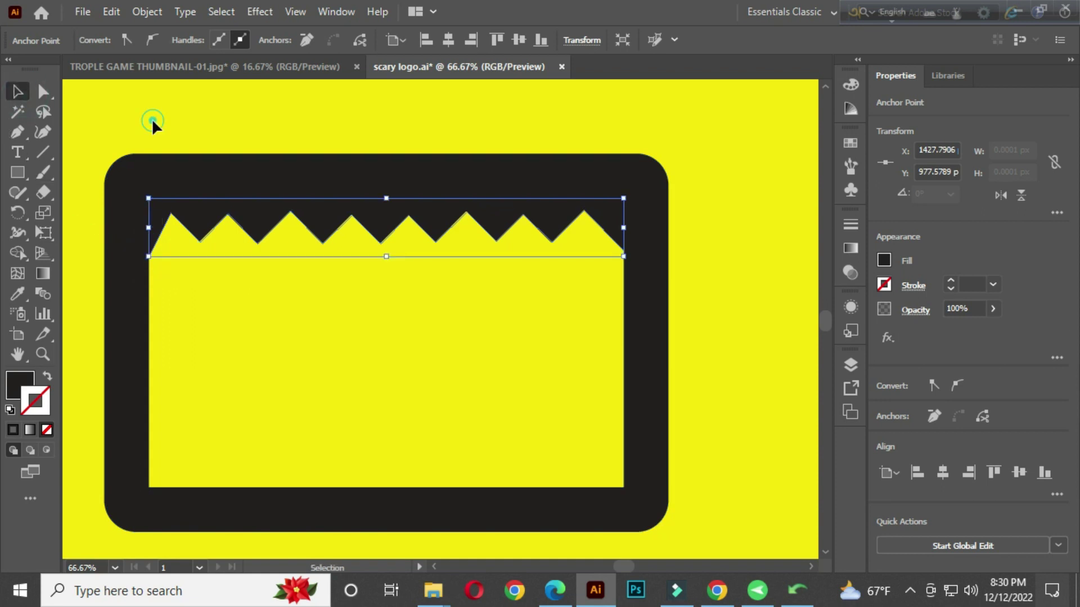
pyautogui.click(152, 118)
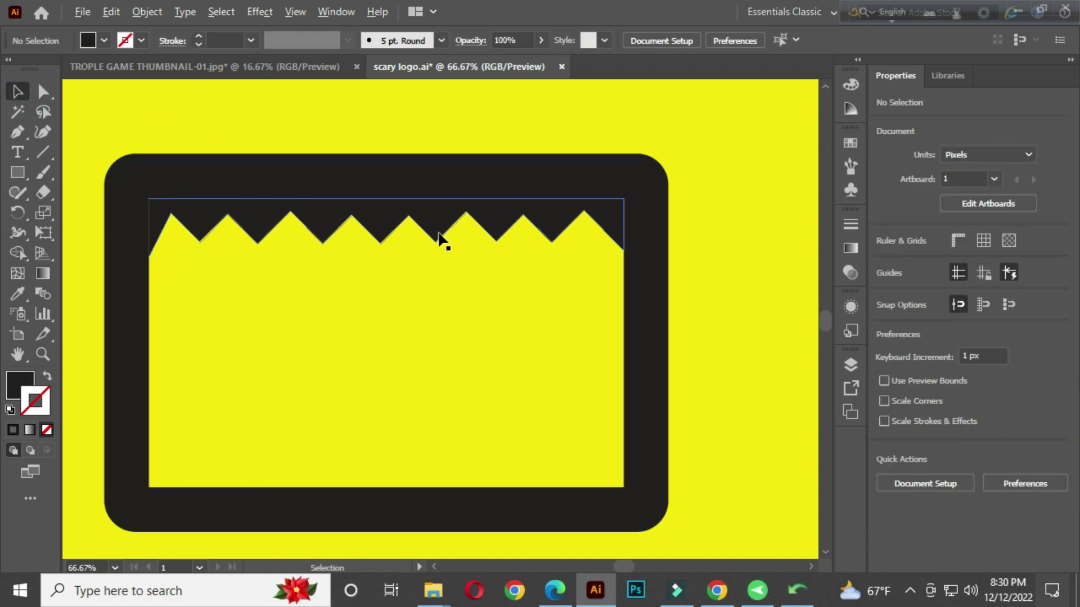
pyautogui.scroll(-1, 445, 240)
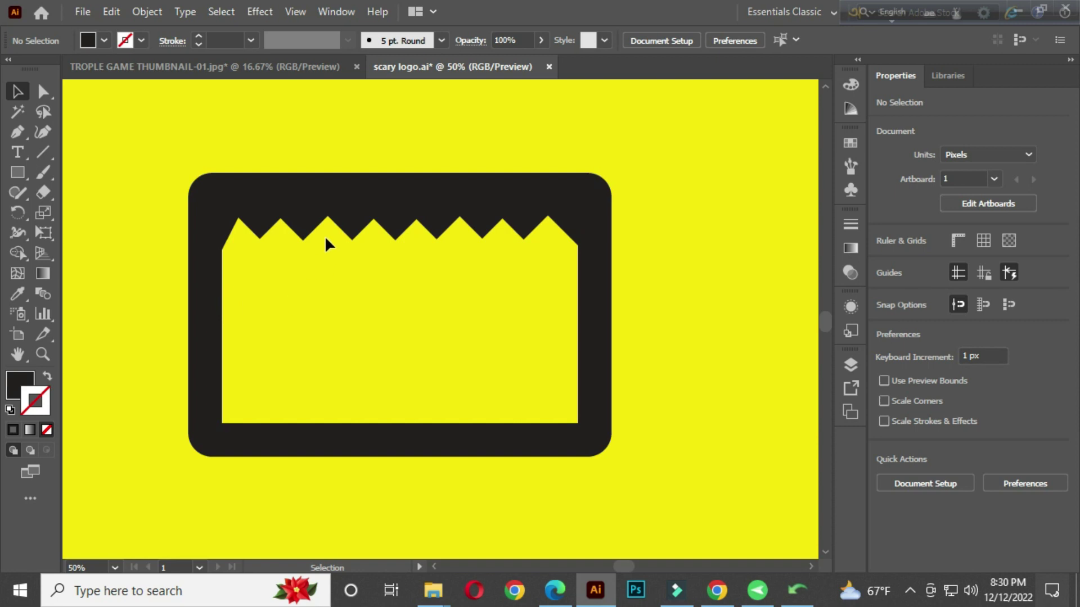
# Change the zigzag teeth shape's fill from black to white.
pyautogui.click(319, 223)
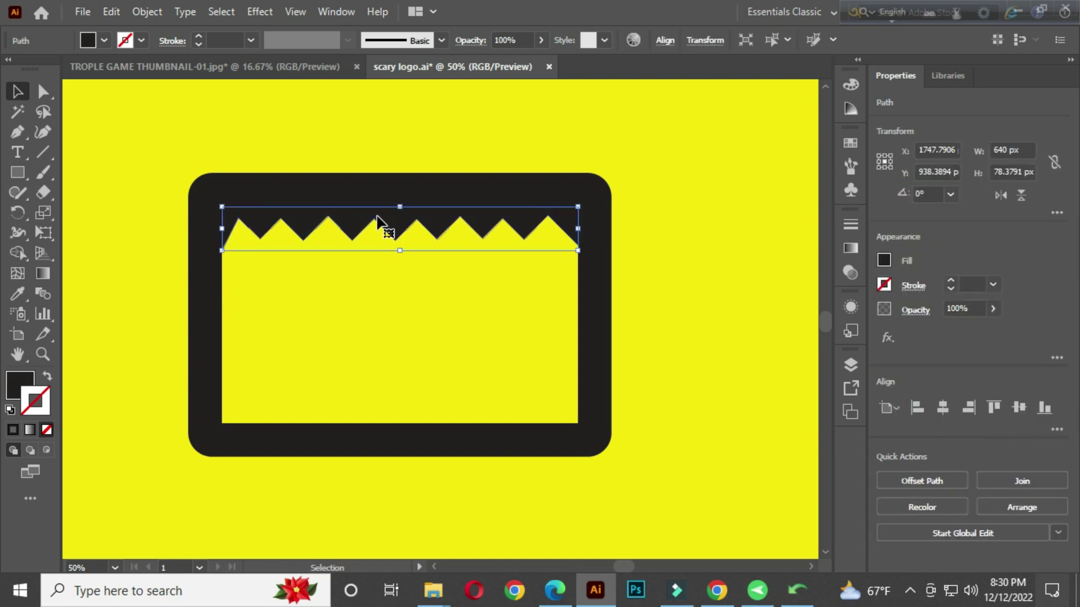
pyautogui.click(103, 40)
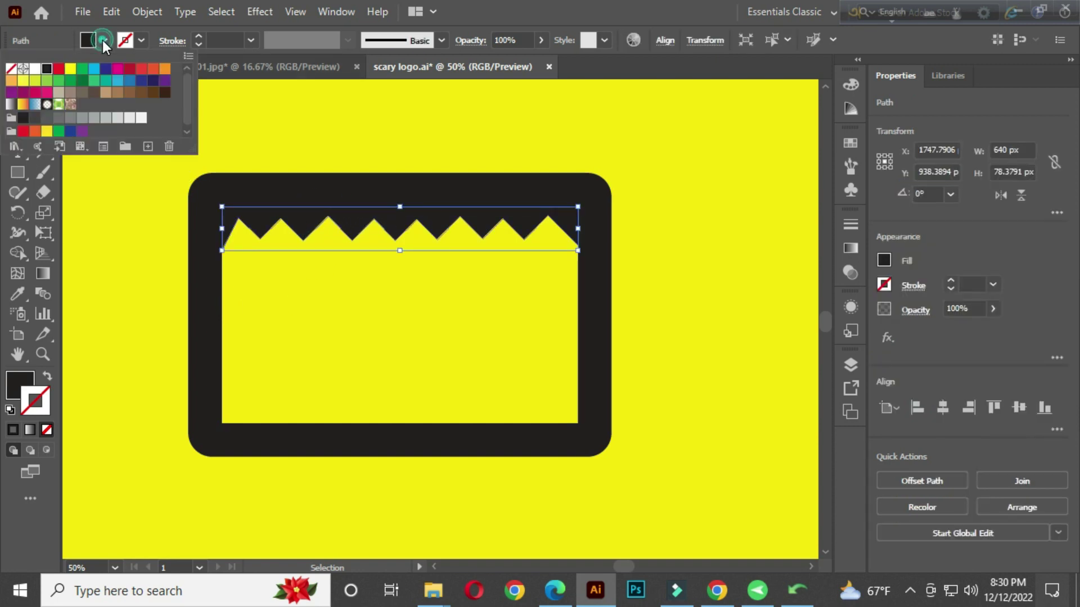
pyautogui.click(34, 69)
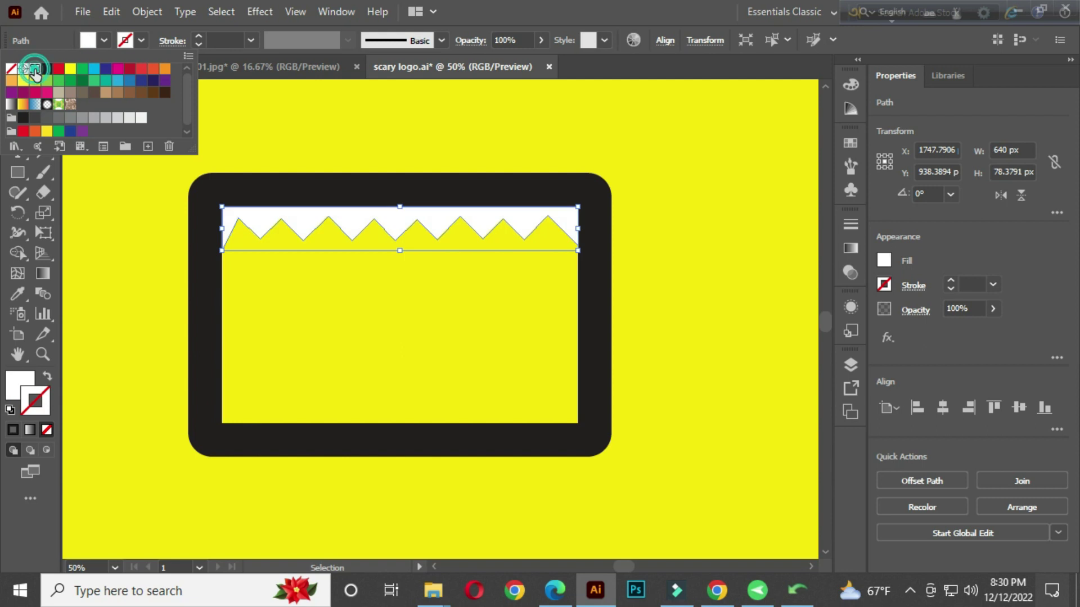
pyautogui.click(322, 102)
pyautogui.click(339, 117)
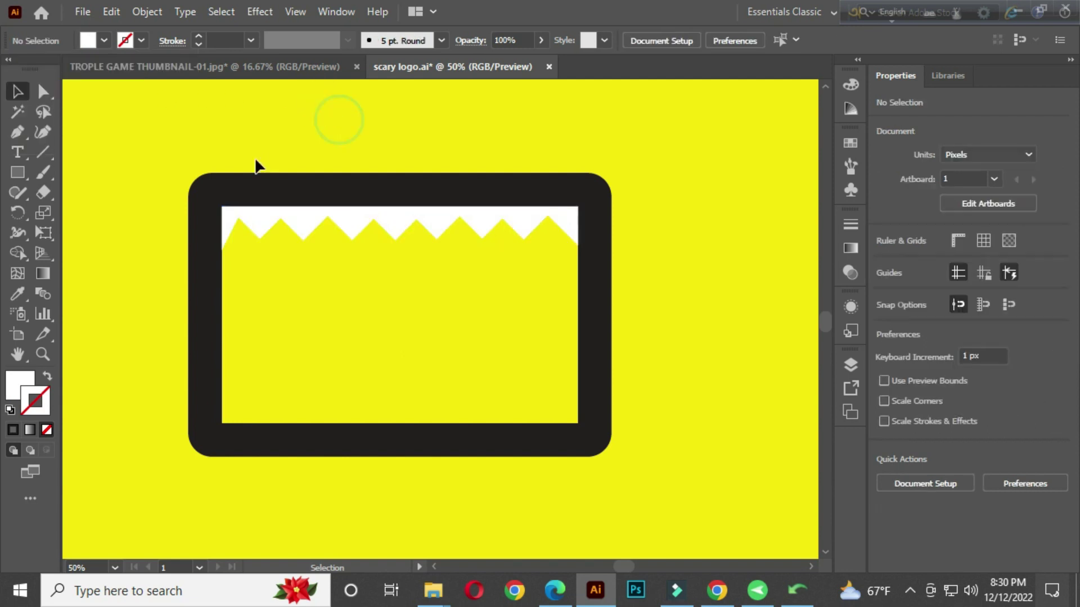
pyautogui.click(393, 222)
# Make a horizontally reflected copy of the white teeth.
pyautogui.rightClick(394, 226)
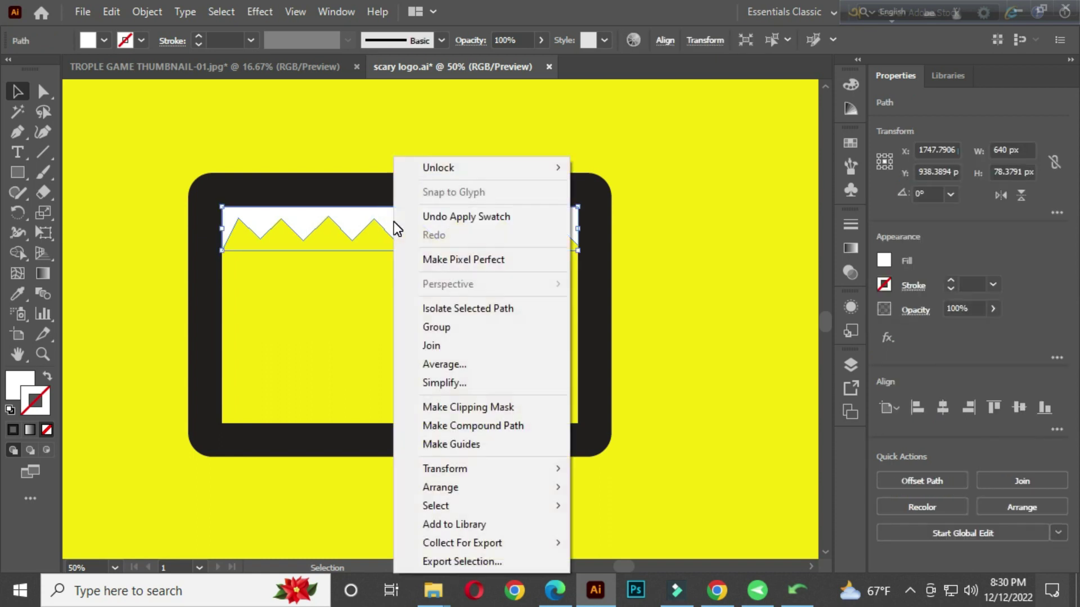
pyautogui.click(474, 467)
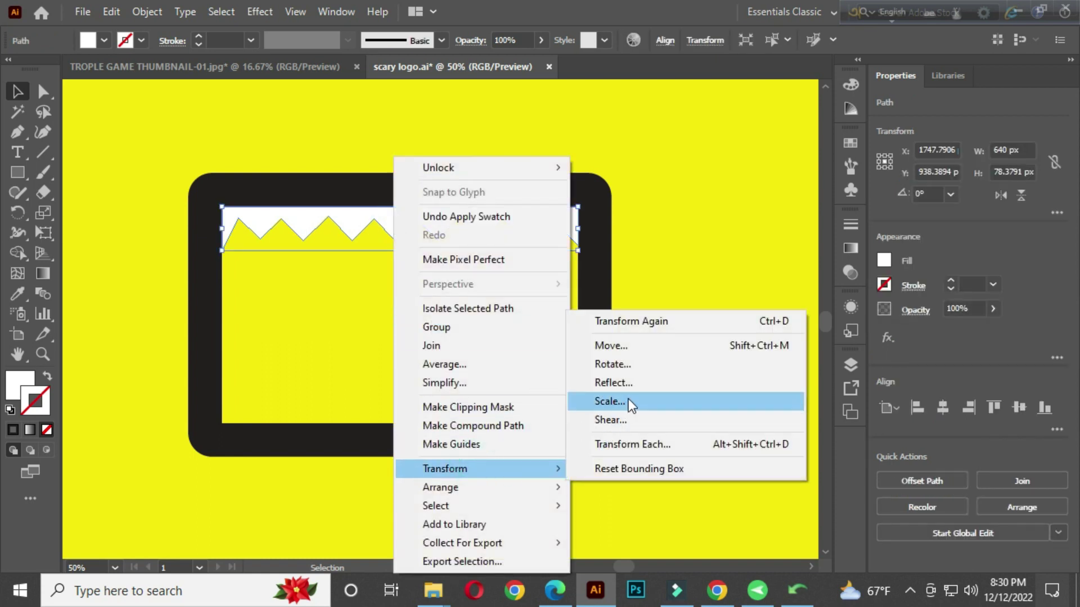
pyautogui.click(631, 383)
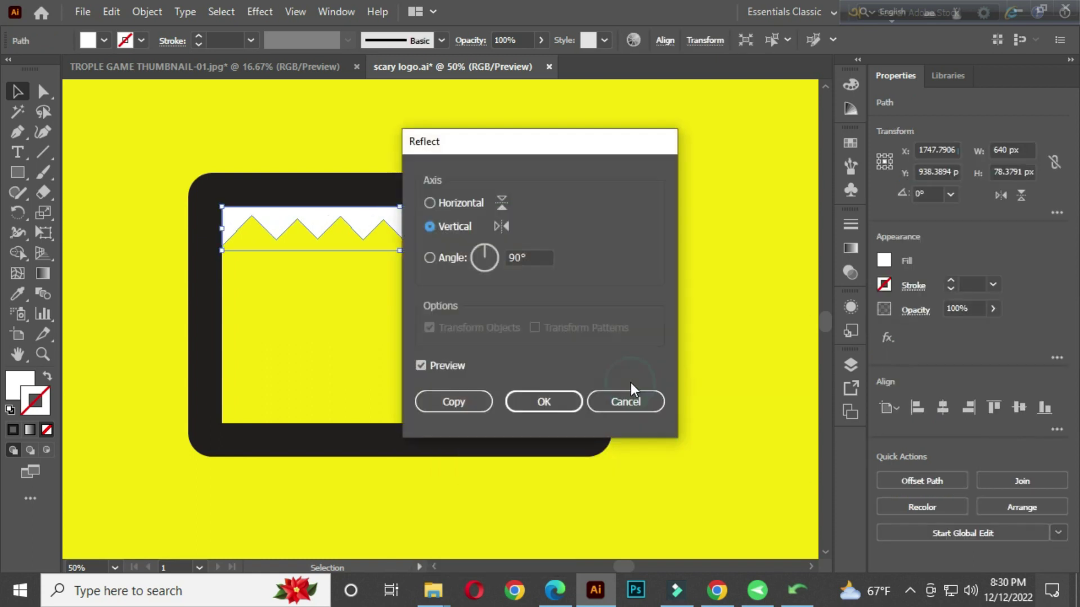
pyautogui.click(431, 202)
pyautogui.click(450, 401)
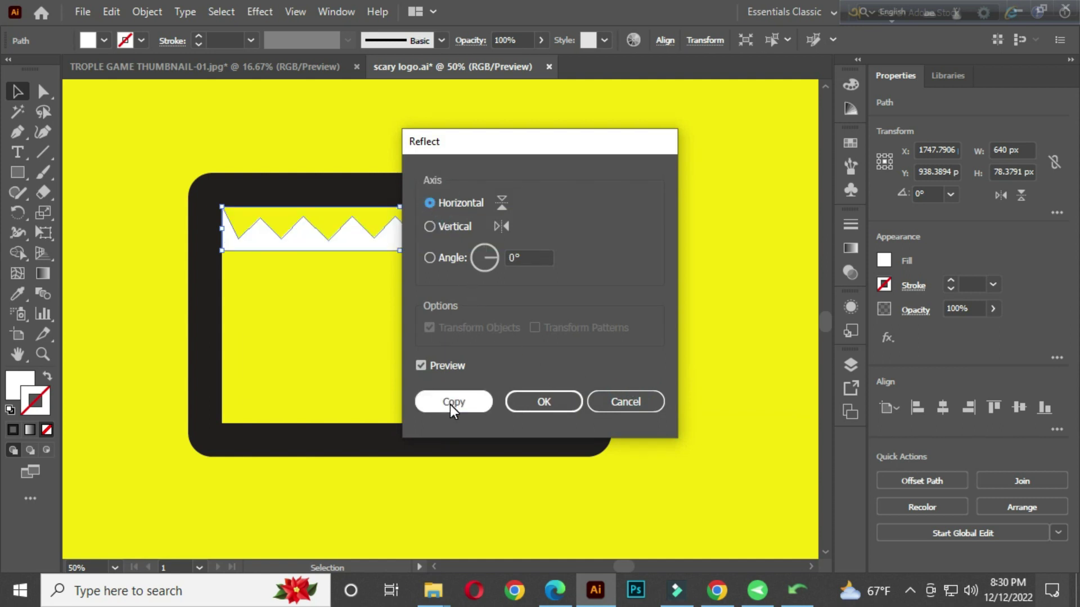
# Move the copy to the opening's bottom and make both teeth rows taller.
pyautogui.moveTo(423, 238); pyautogui.dragTo(427, 410)
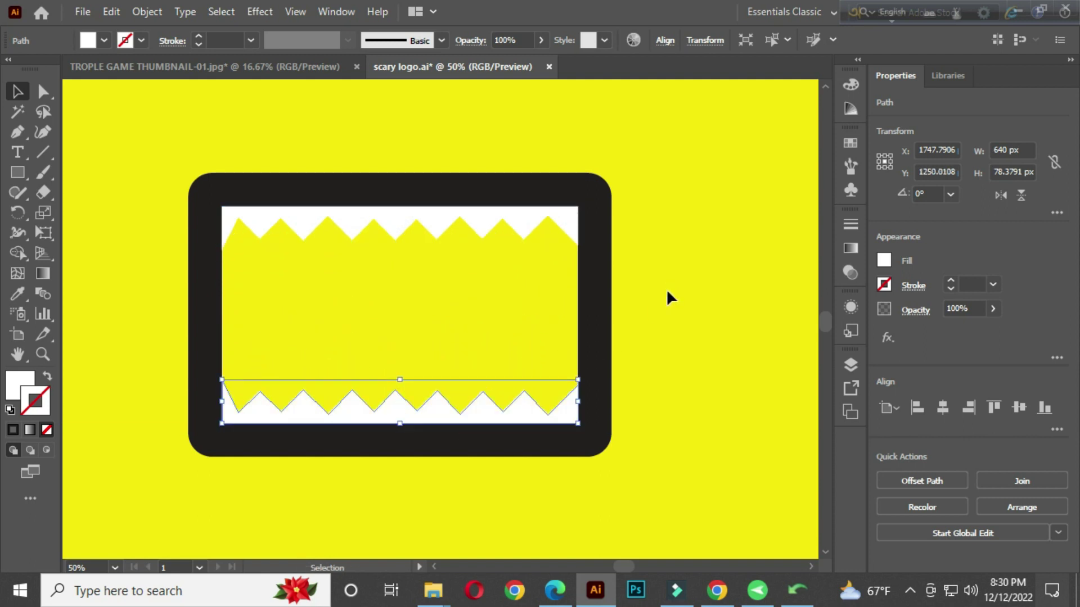
pyautogui.moveTo(400, 379); pyautogui.dragTo(400, 372)
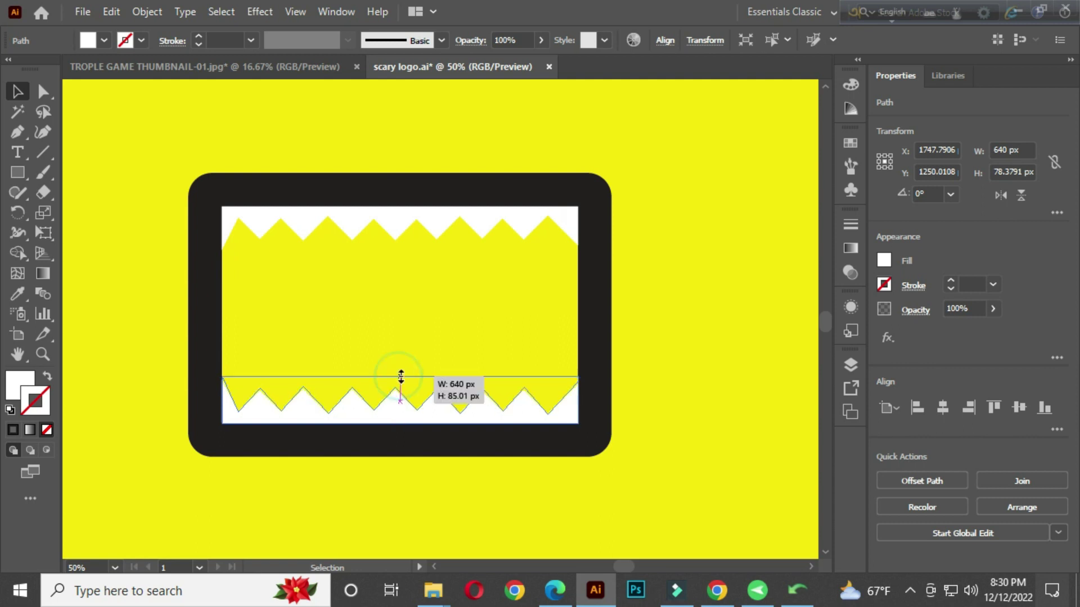
pyautogui.click(403, 216)
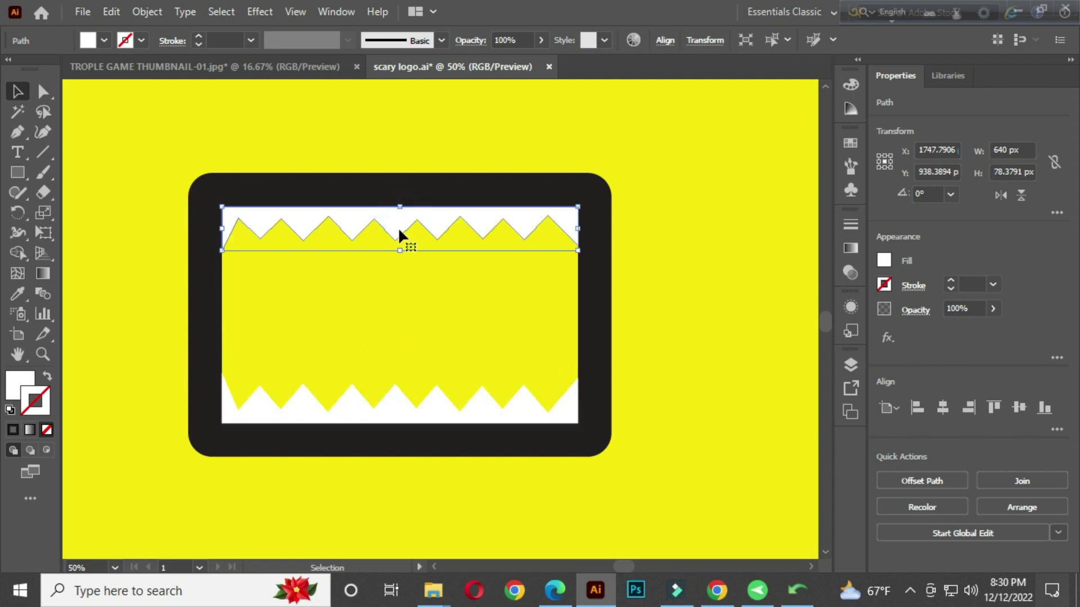
pyautogui.moveTo(400, 243); pyautogui.dragTo(401, 258)
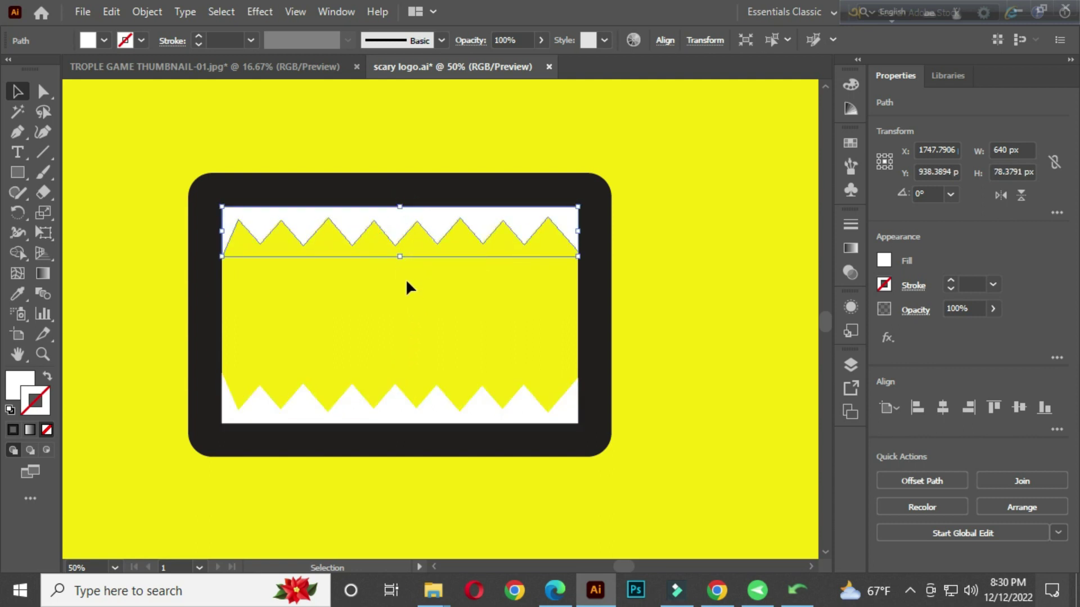
pyautogui.click(409, 282)
pyautogui.scroll(-1, 440, 305)
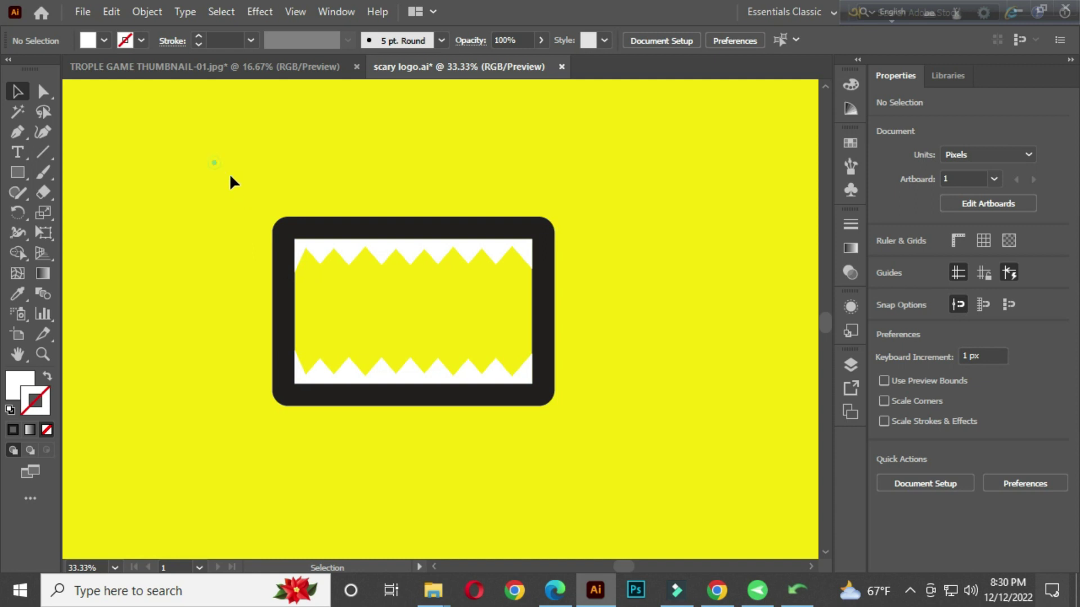
# Use Shape Builder with a black fill to fill the mouth region between the teeth.
pyautogui.moveTo(214, 162); pyautogui.dragTo(615, 443)
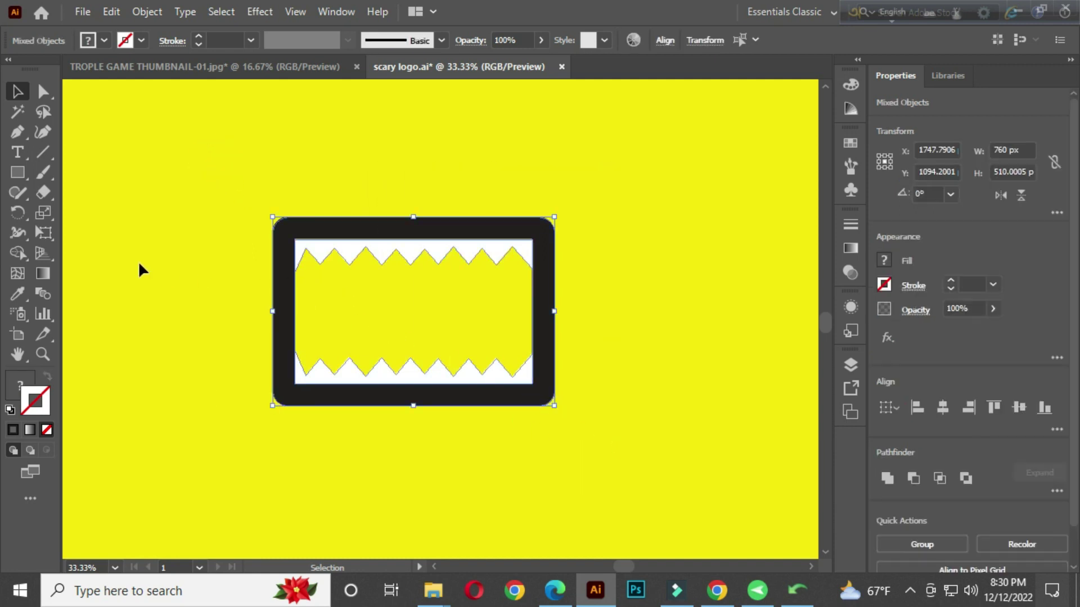
pyautogui.rightClick(22, 248)
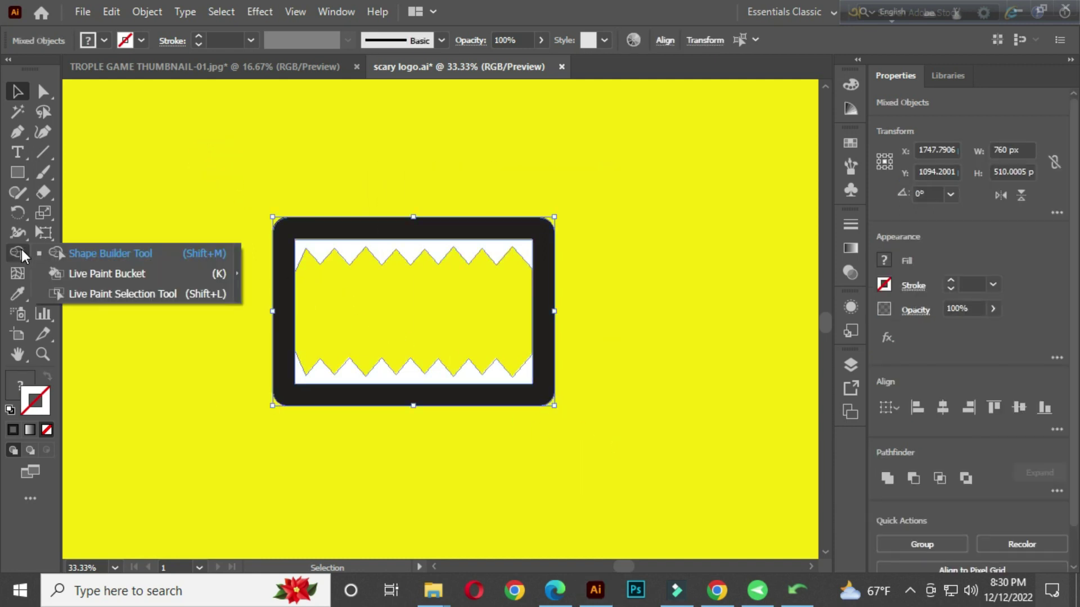
pyautogui.click(75, 251)
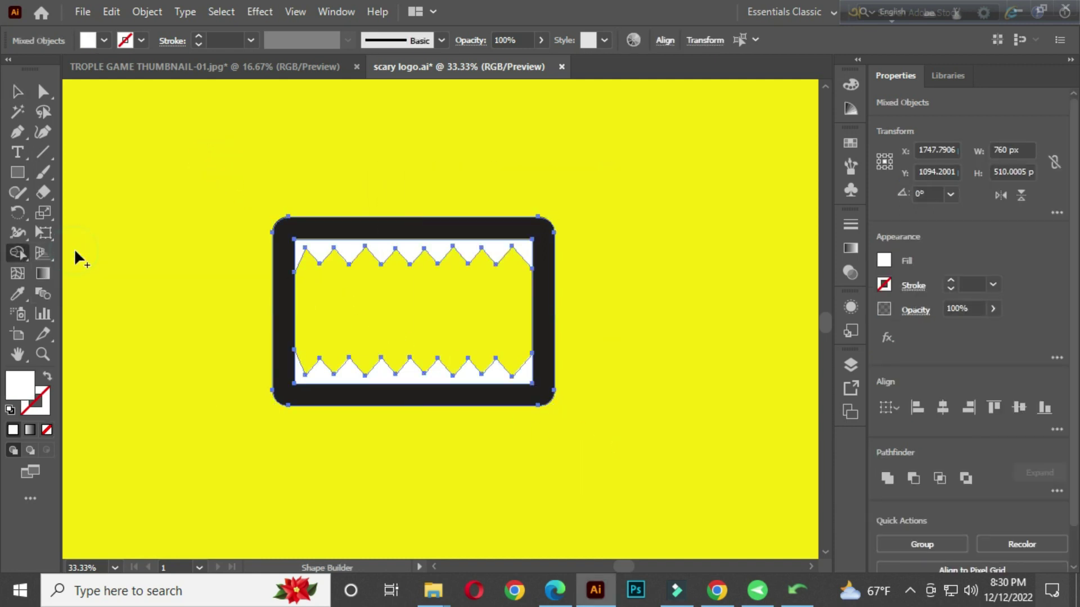
pyautogui.click(103, 41)
pyautogui.click(47, 68)
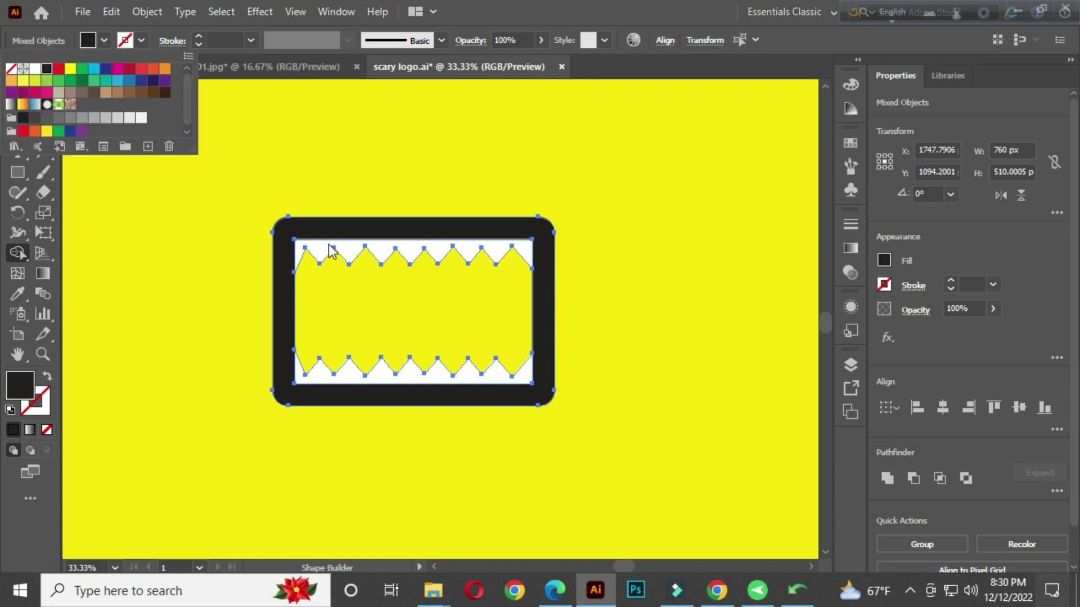
pyautogui.click(357, 300)
pyautogui.click(351, 305)
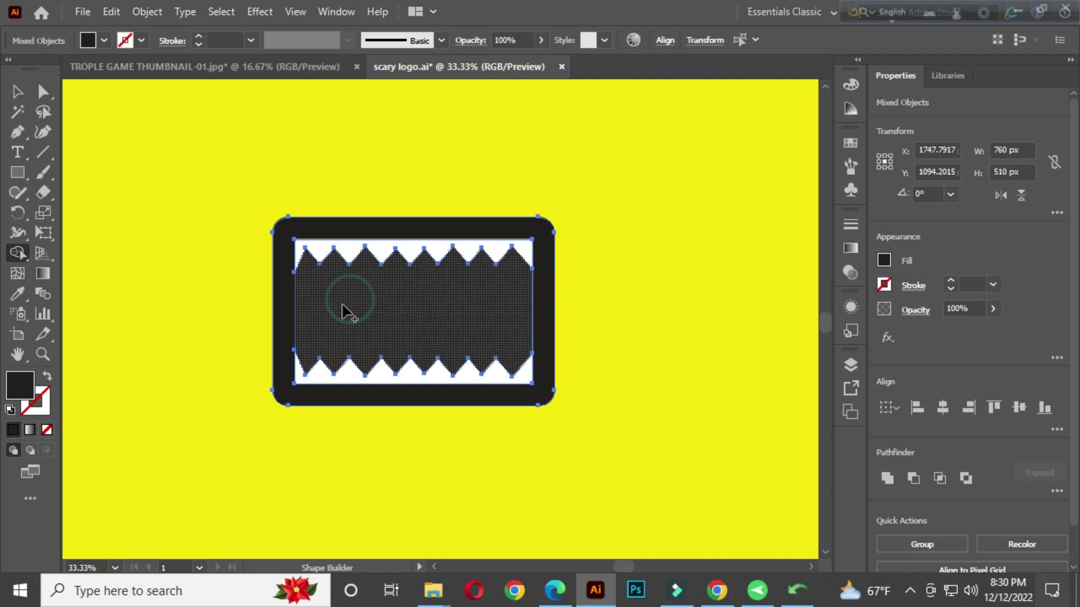
pyautogui.click(20, 92)
pyautogui.click(143, 126)
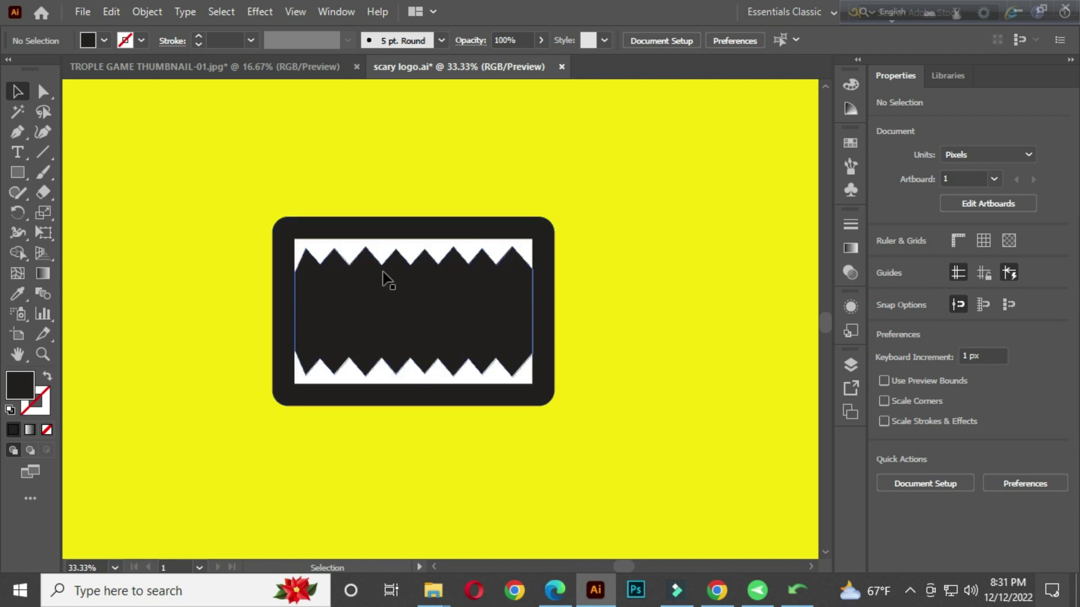
# Draw a black circle about 184 px wide above the camera body.
pyautogui.rightClick(21, 167)
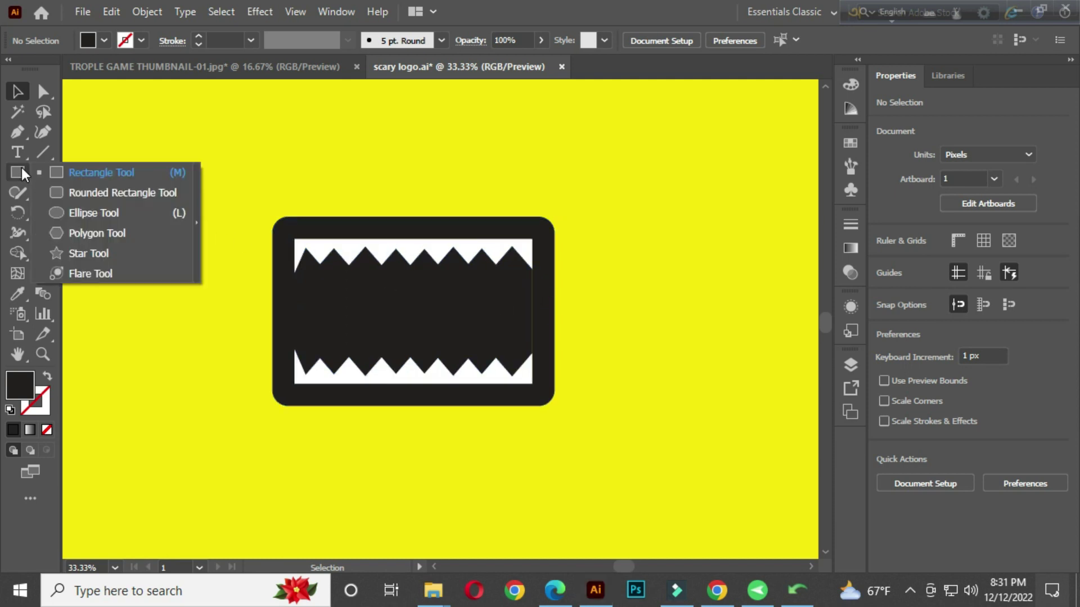
pyautogui.click(114, 213)
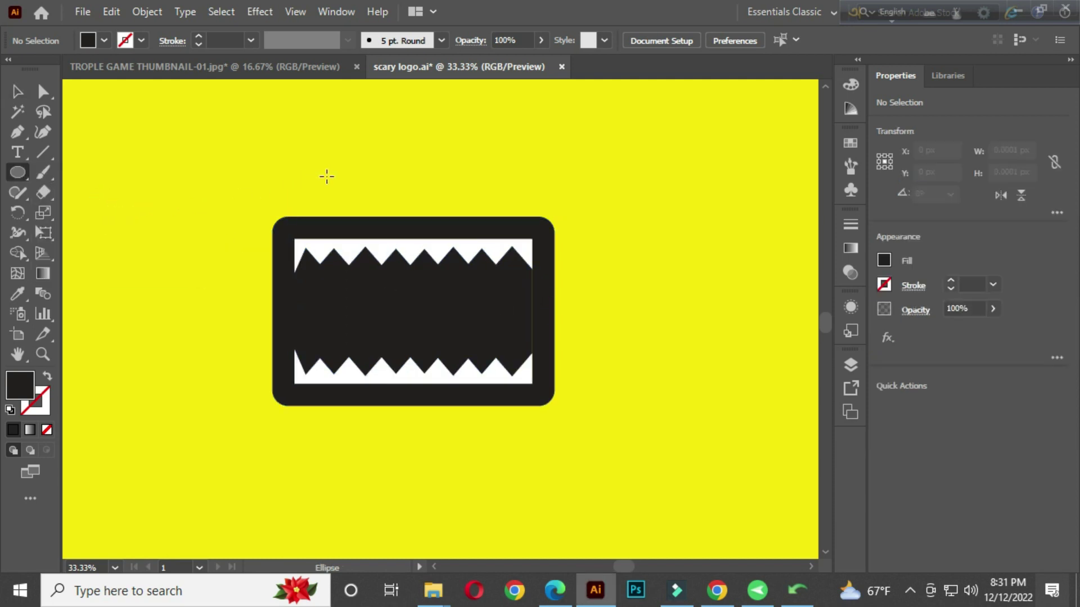
pyautogui.scroll(2, 343, 159)
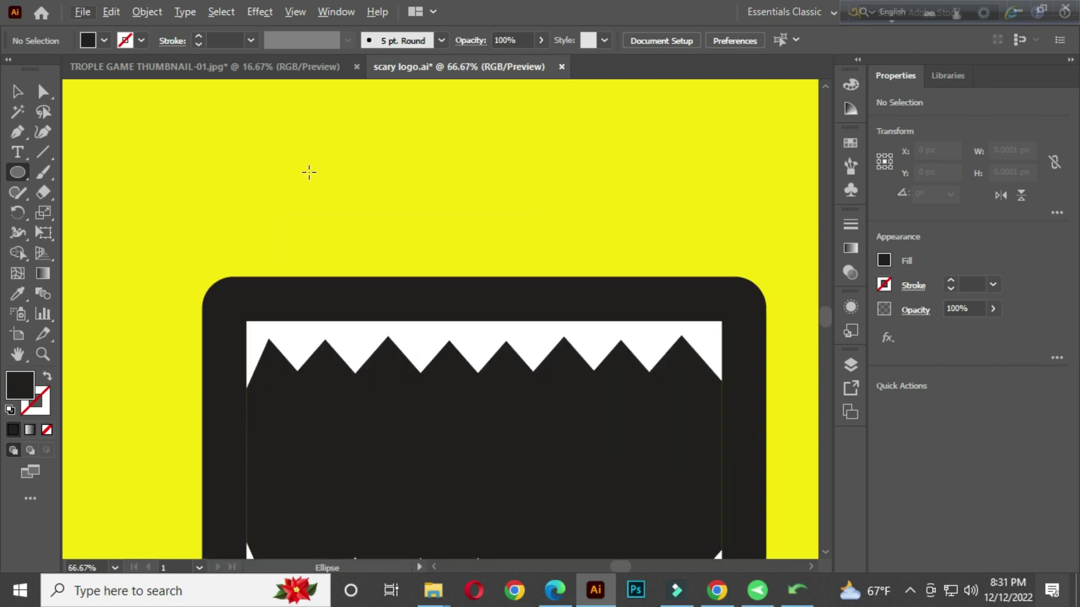
pyautogui.moveTo(313, 155); pyautogui.dragTo(386, 234)
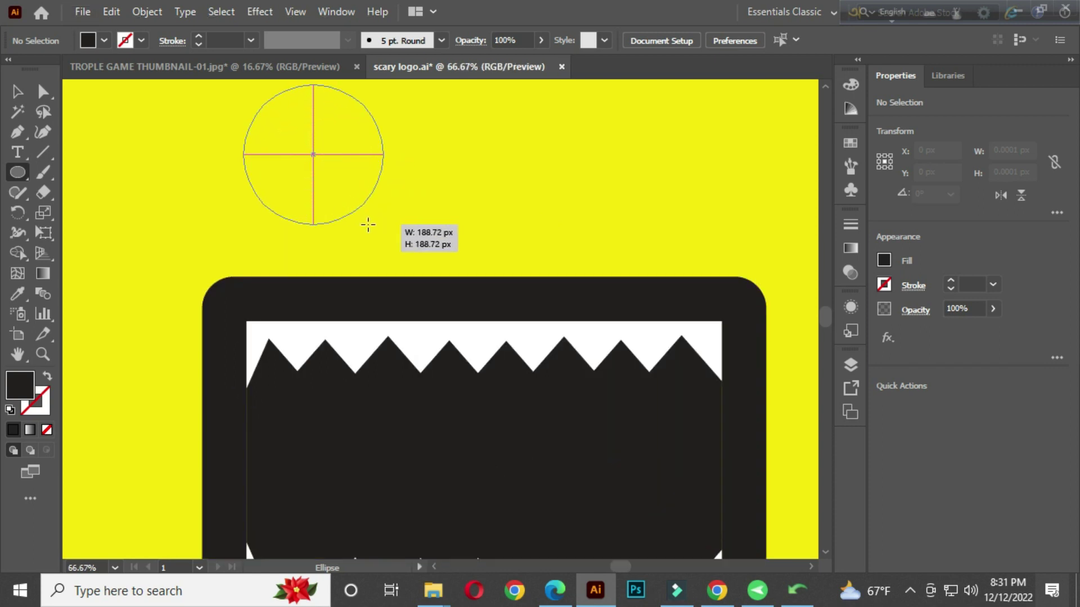
pyautogui.moveTo(385, 233); pyautogui.dragTo(371, 218)
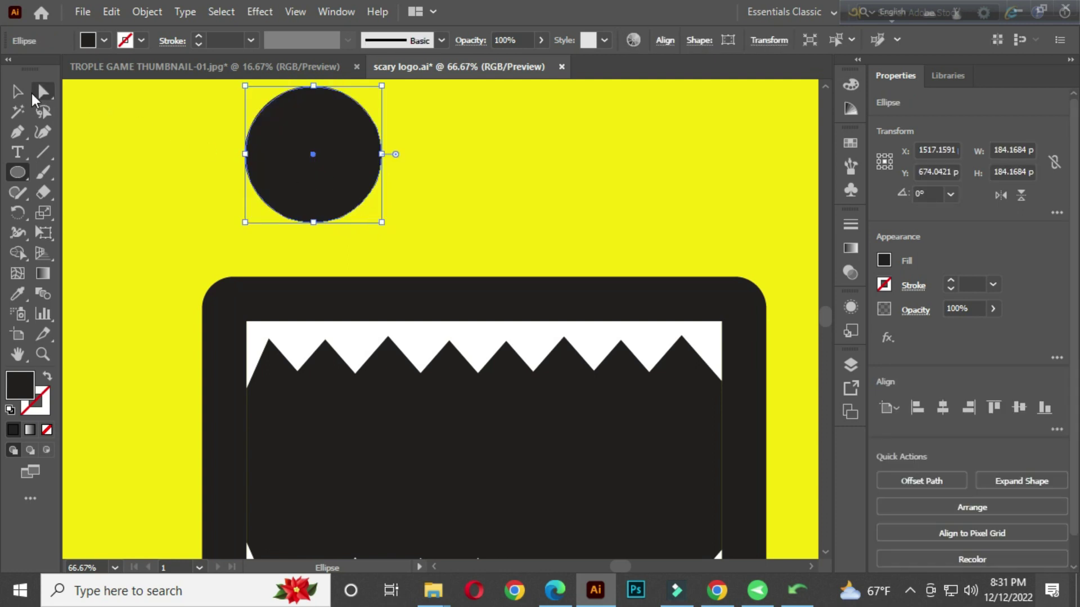
pyautogui.click(18, 92)
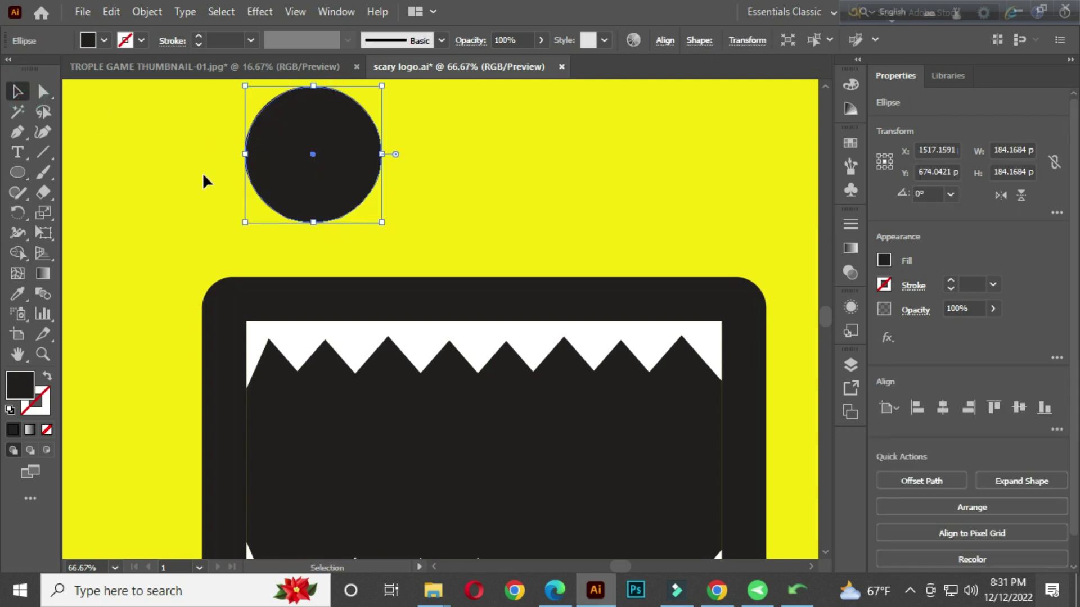
# Make a smaller concentric copy of the black circle.
pyautogui.click(289, 181)
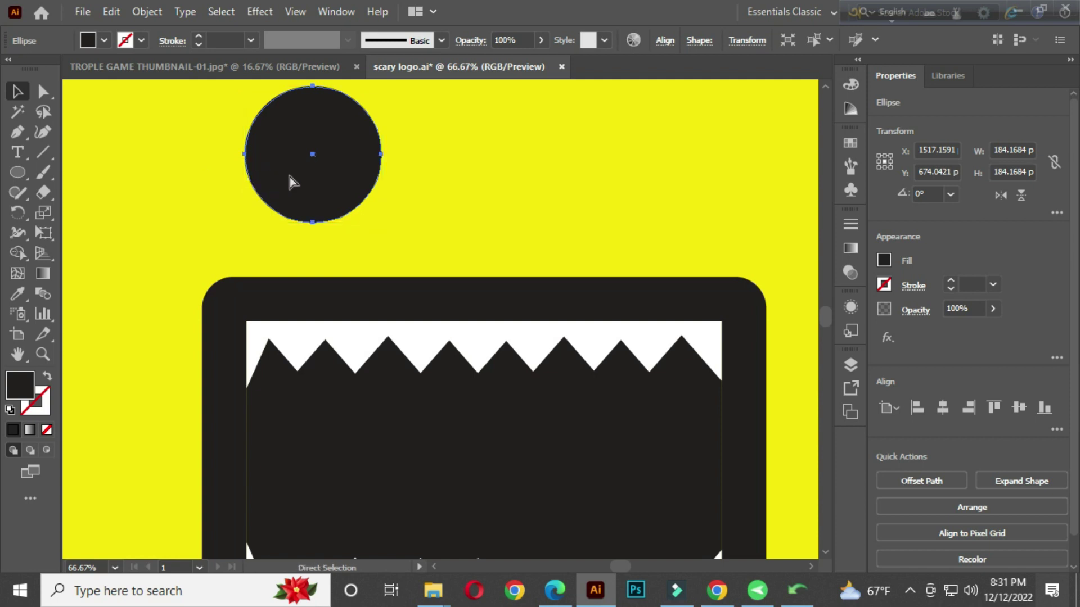
pyautogui.hotkey('ctrl', 'f')
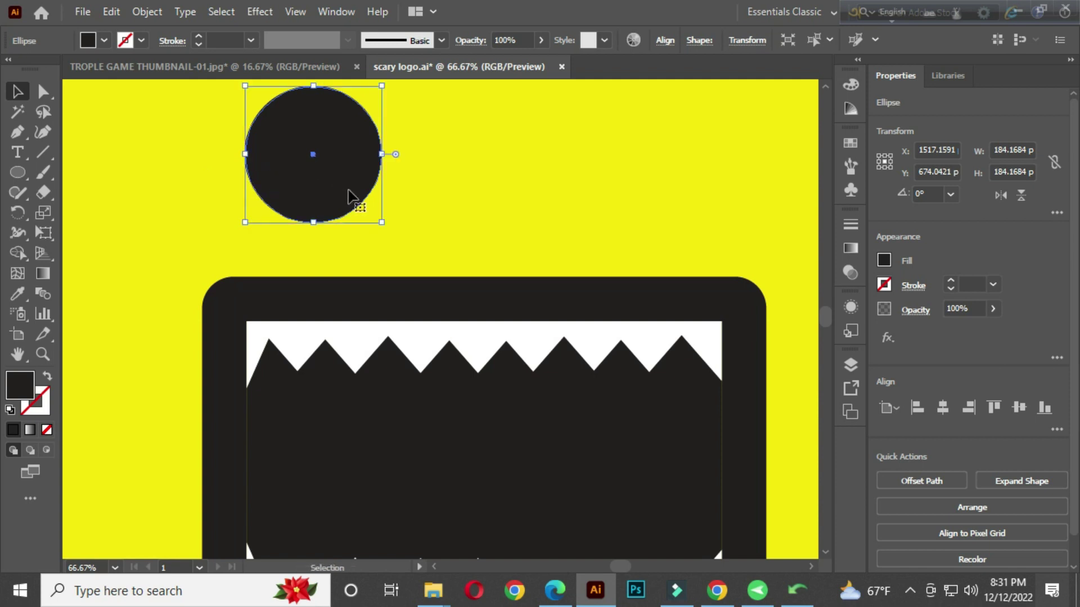
pyautogui.moveTo(383, 222); pyautogui.dragTo(355, 197)
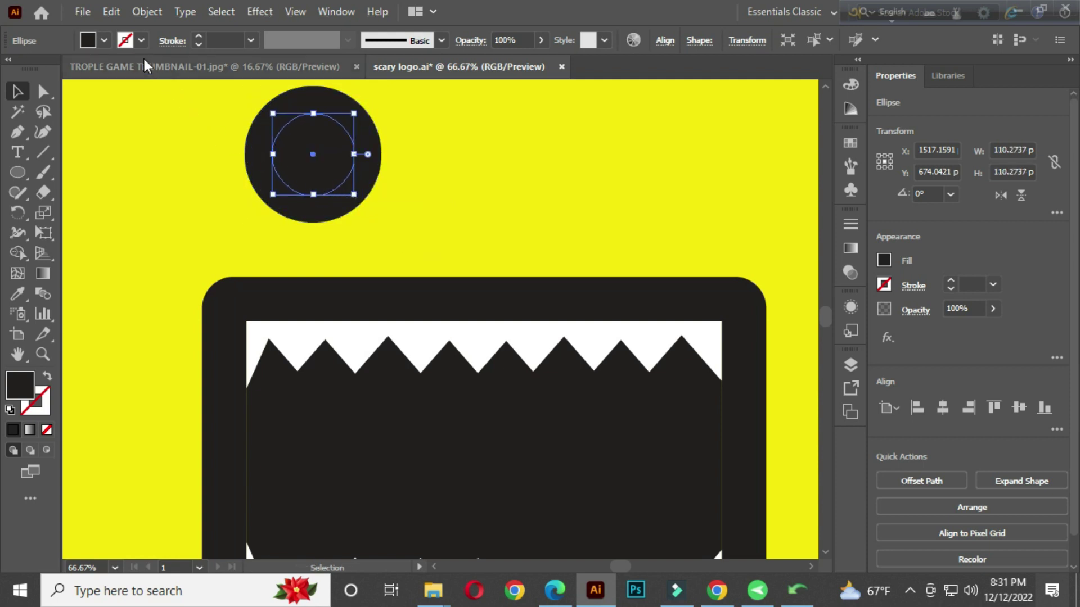
# Give the inner circle a white 15 pt stroke and no fill, then deselect.
pyautogui.click(140, 40)
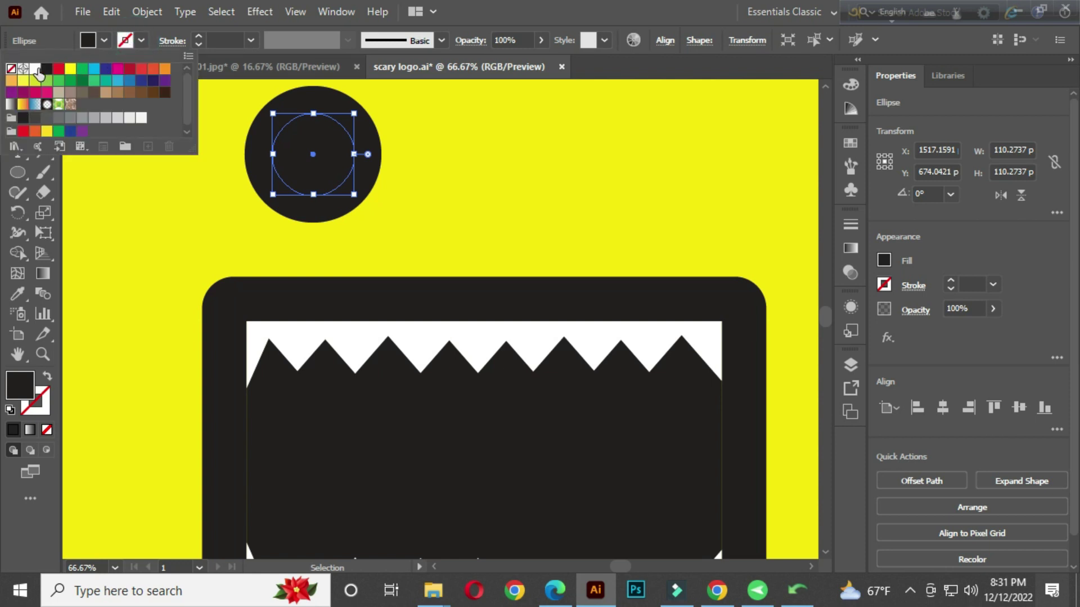
pyautogui.click(36, 67)
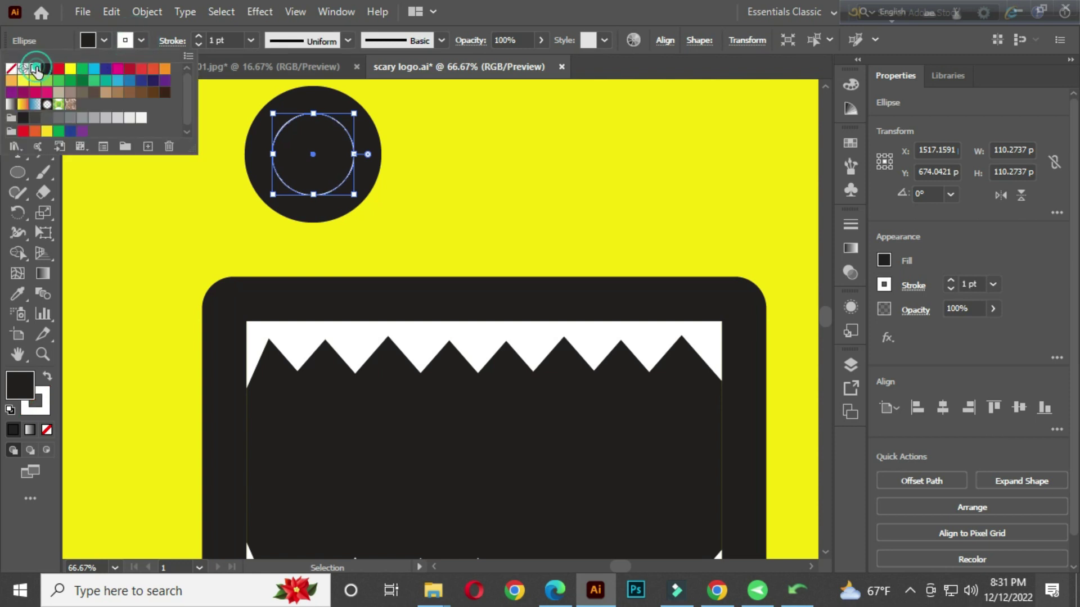
pyautogui.click(100, 40)
pyautogui.click(11, 69)
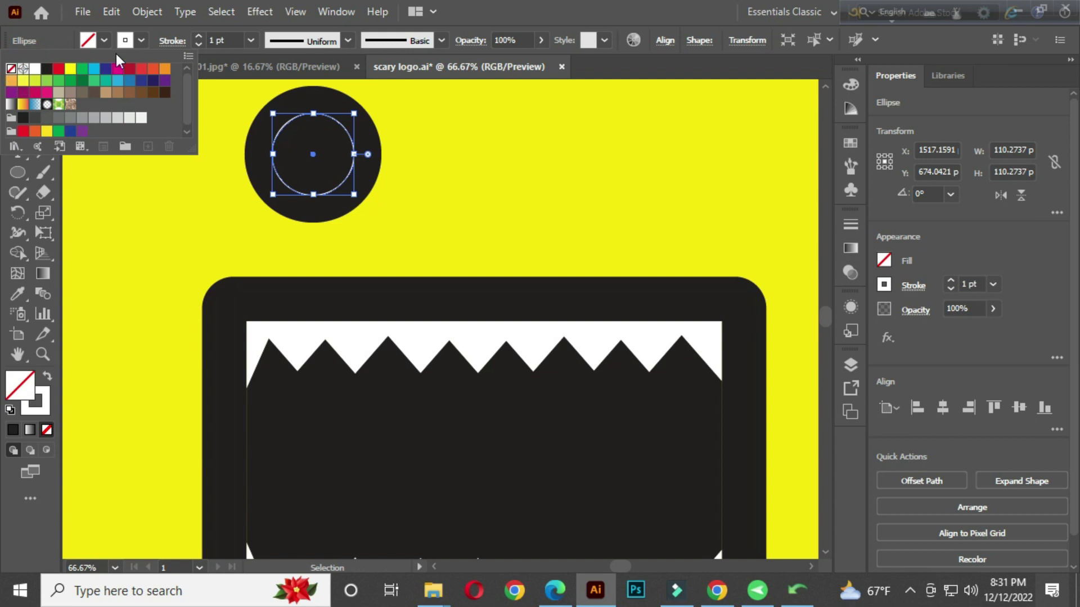
pyautogui.click(227, 40)
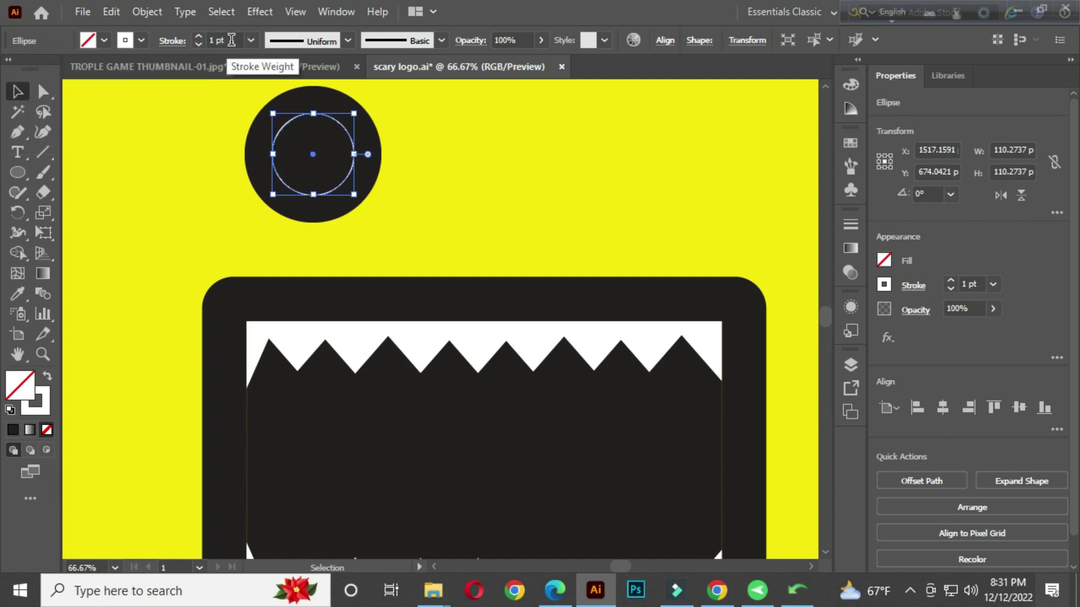
pyautogui.click(228, 40)
pyautogui.write('5')
pyautogui.press('Return')
pyautogui.press('Up')
pyautogui.press('Up')
pyautogui.press('Up')
pyautogui.press('Up')
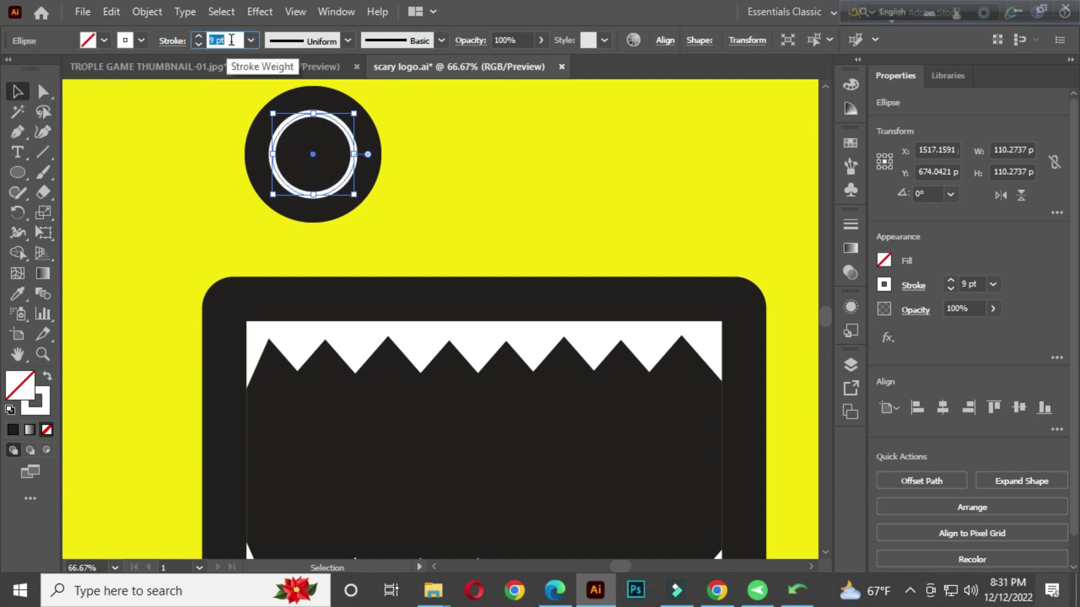
pyautogui.press('Up')
pyautogui.press('Up')
pyautogui.press('Up')
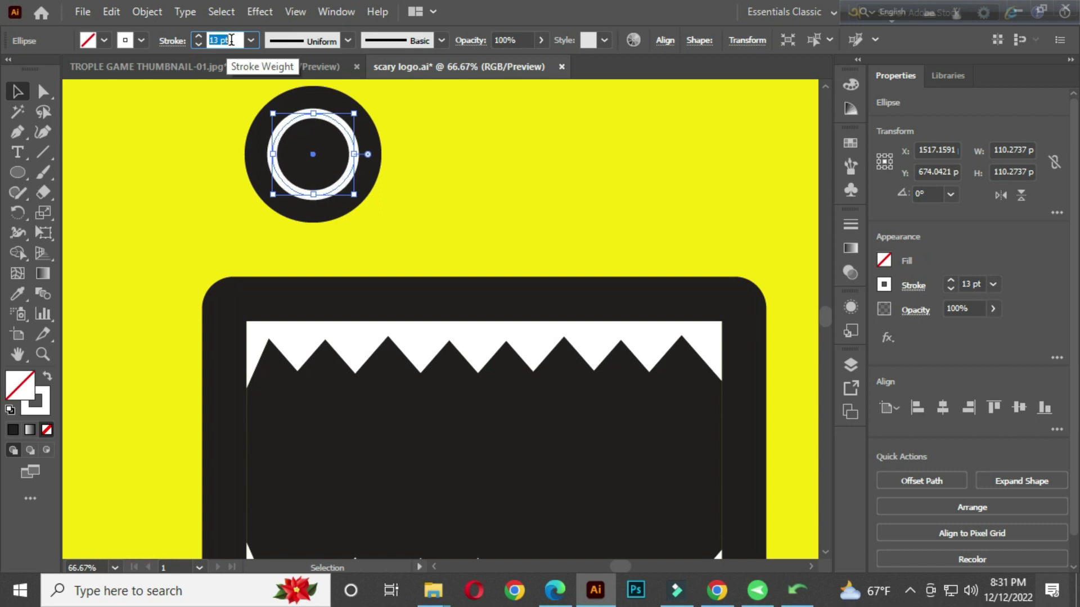
pyautogui.press('Up')
pyautogui.press('Up')
pyautogui.press('Up')
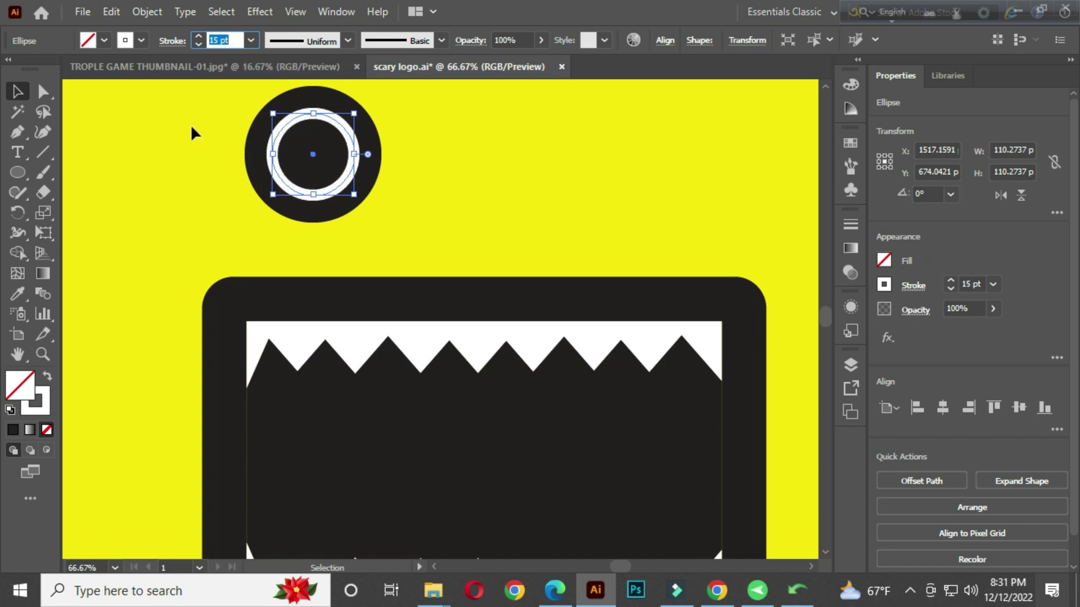
pyautogui.click(191, 127)
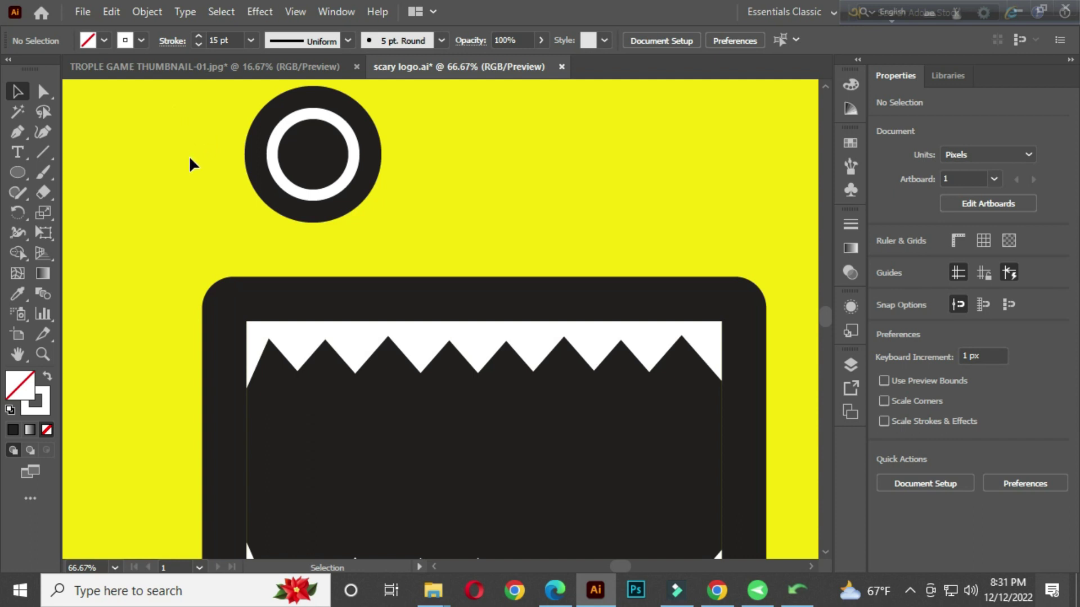
# Draw a small solid white circle, about 34 px wide, on the upper right of the eye ring.
pyautogui.click(18, 172)
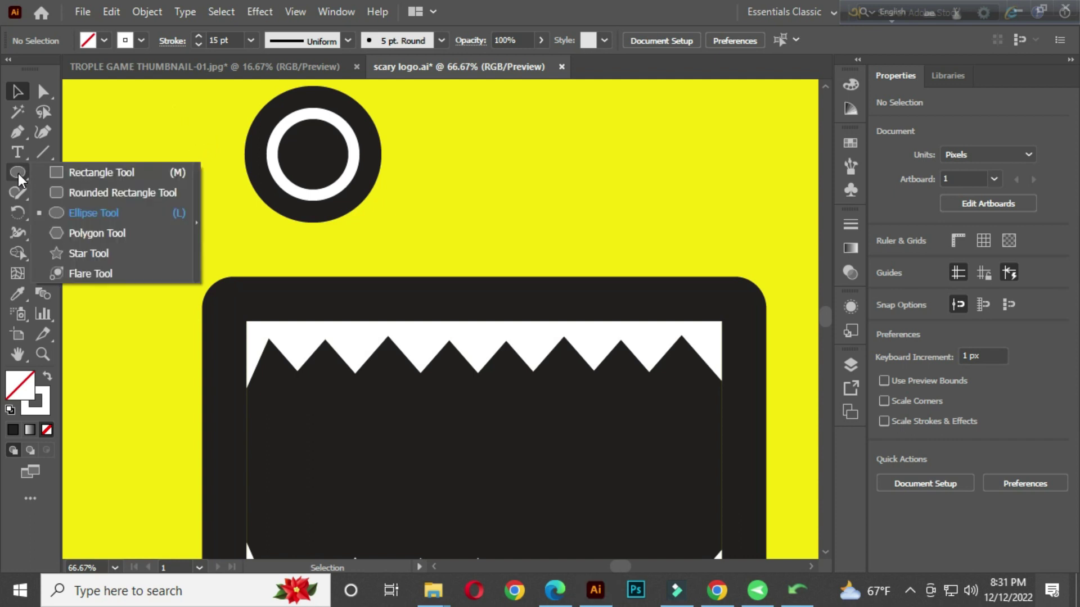
pyautogui.click(102, 207)
pyautogui.scroll(3, 334, 116)
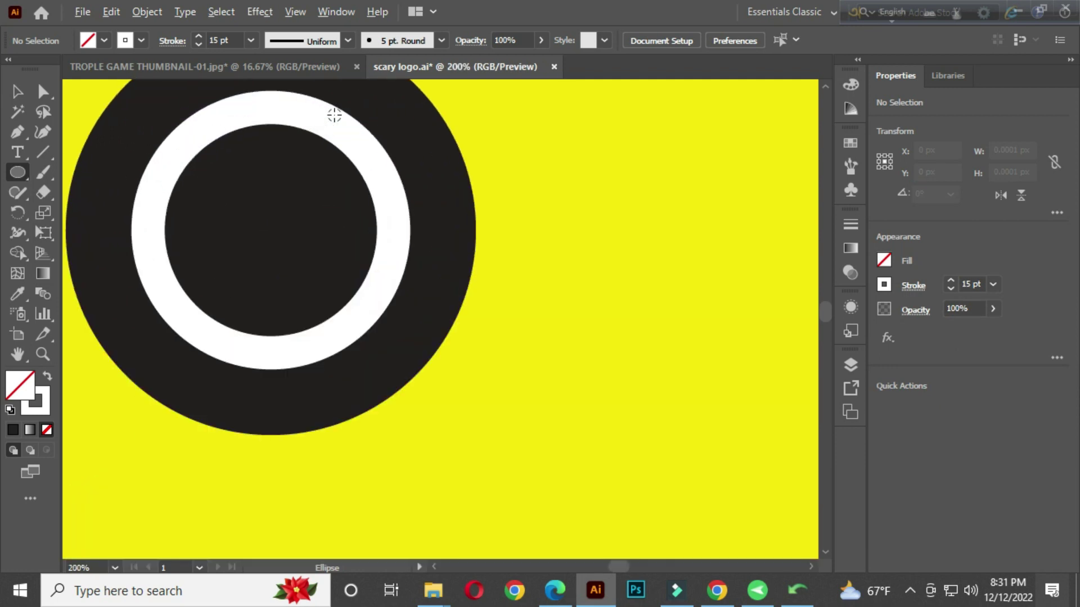
pyautogui.moveTo(335, 116)
pyautogui.mouseDown()
pyautogui.moveTo(340, 194)
pyautogui.moveTo(378, 242)
pyautogui.mouseUp()
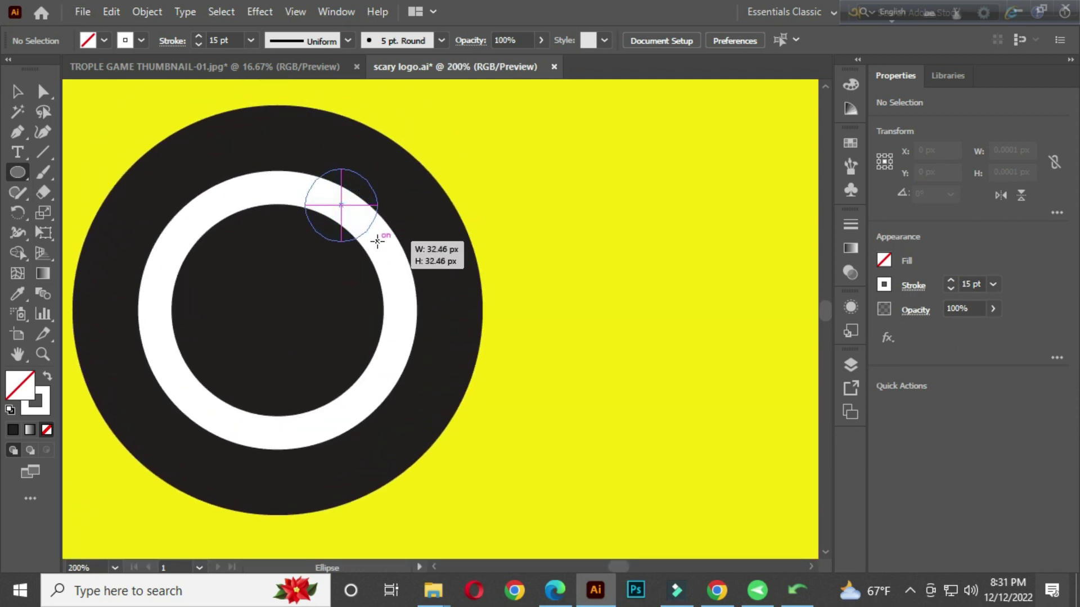
pyautogui.moveTo(377, 241); pyautogui.dragTo(380, 243)
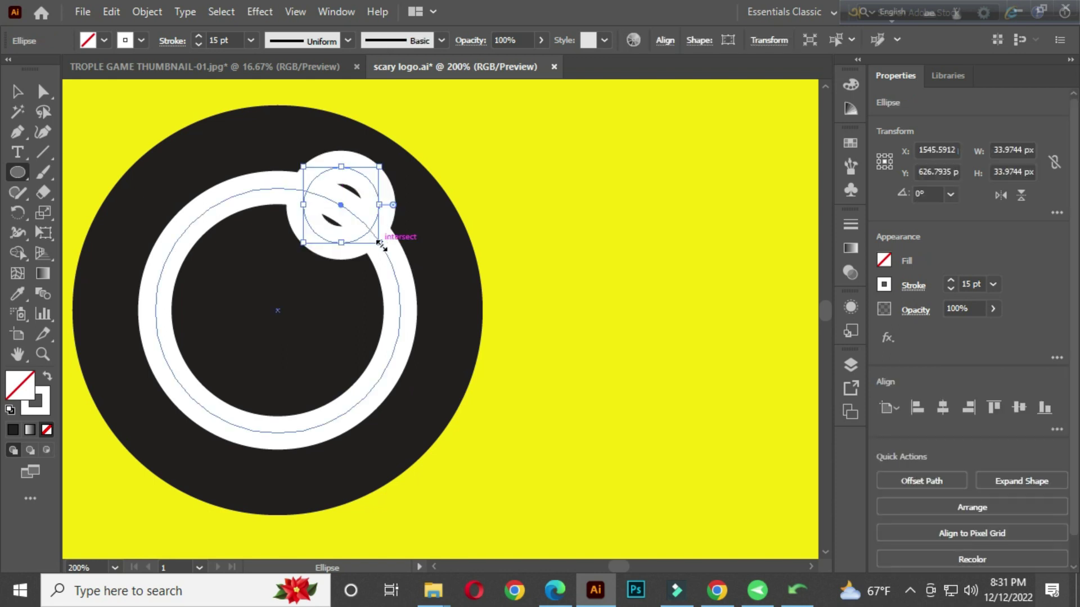
pyautogui.click(47, 379)
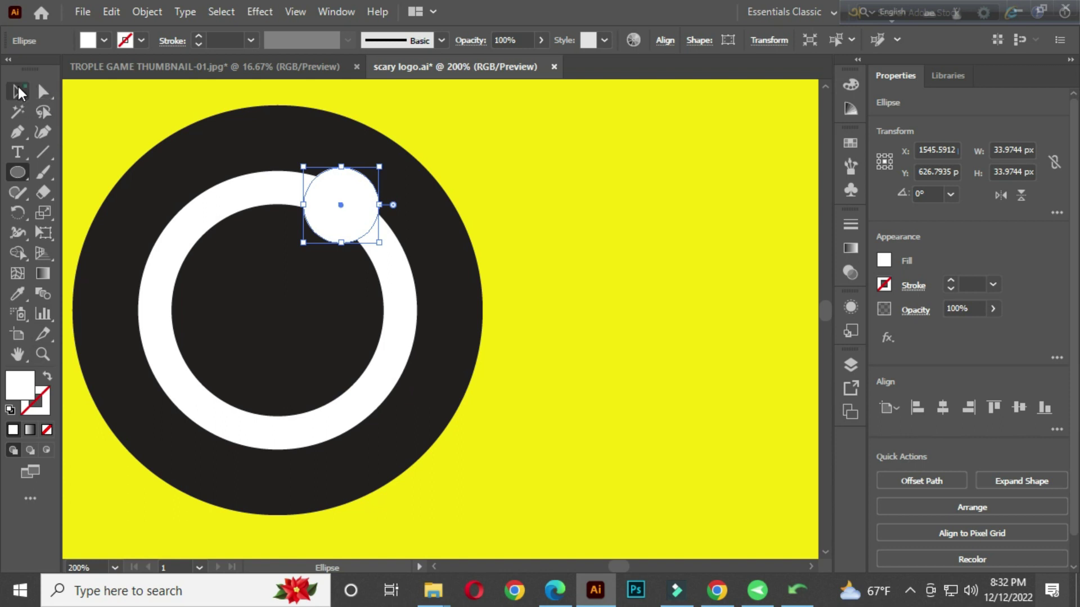
pyautogui.click(17, 91)
pyautogui.click(142, 104)
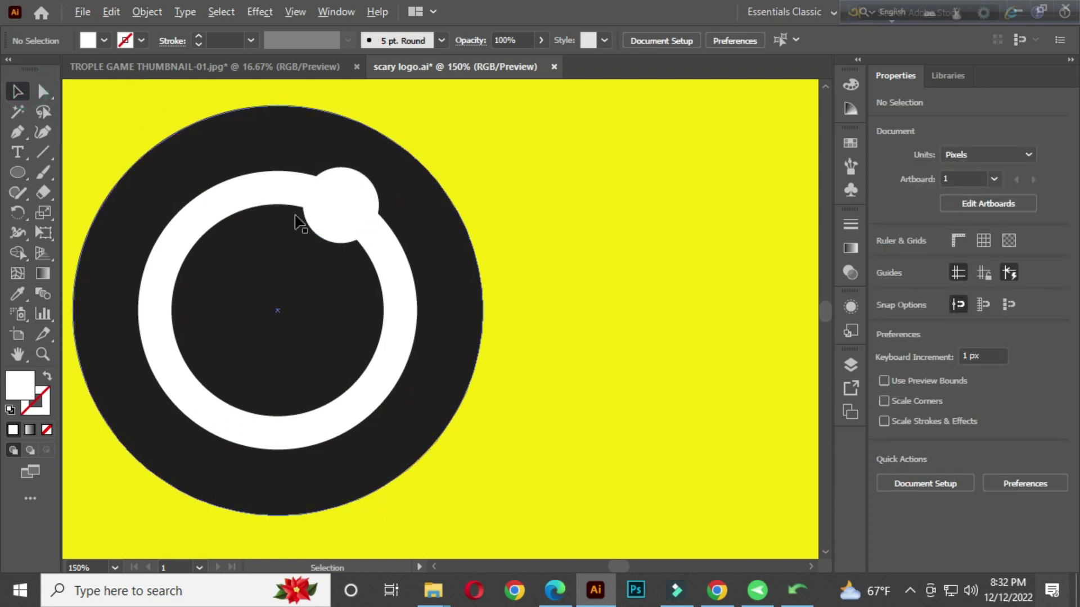
pyautogui.scroll(-1, 297, 216)
pyautogui.scroll(-2, 302, 219)
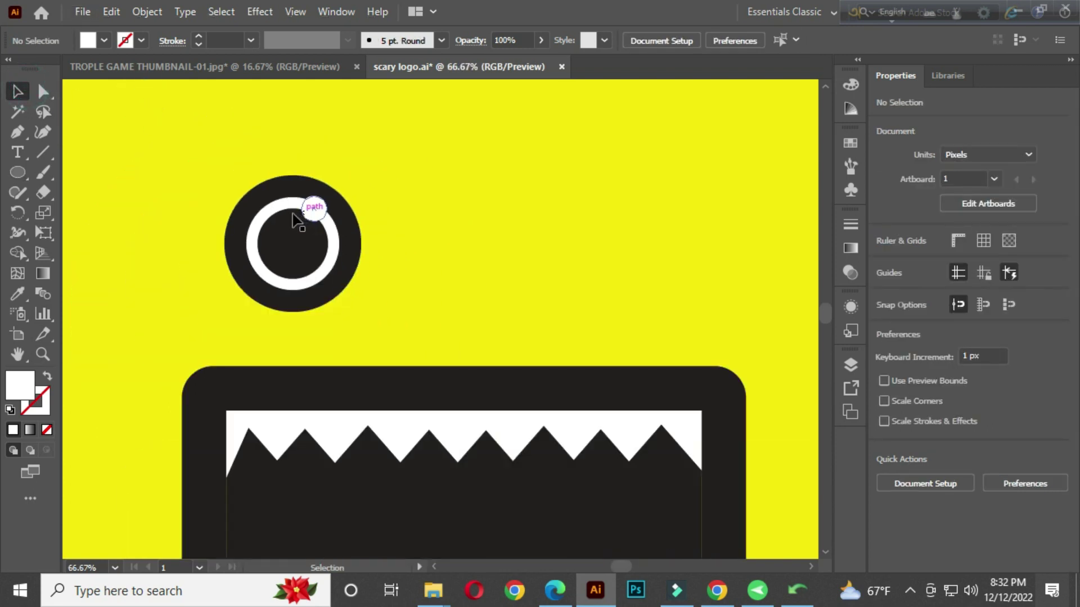
# Expand the eye's white ring, black circle and highlight dot into grouped solid shapes.
pyautogui.moveTo(174, 137); pyautogui.dragTo(391, 302)
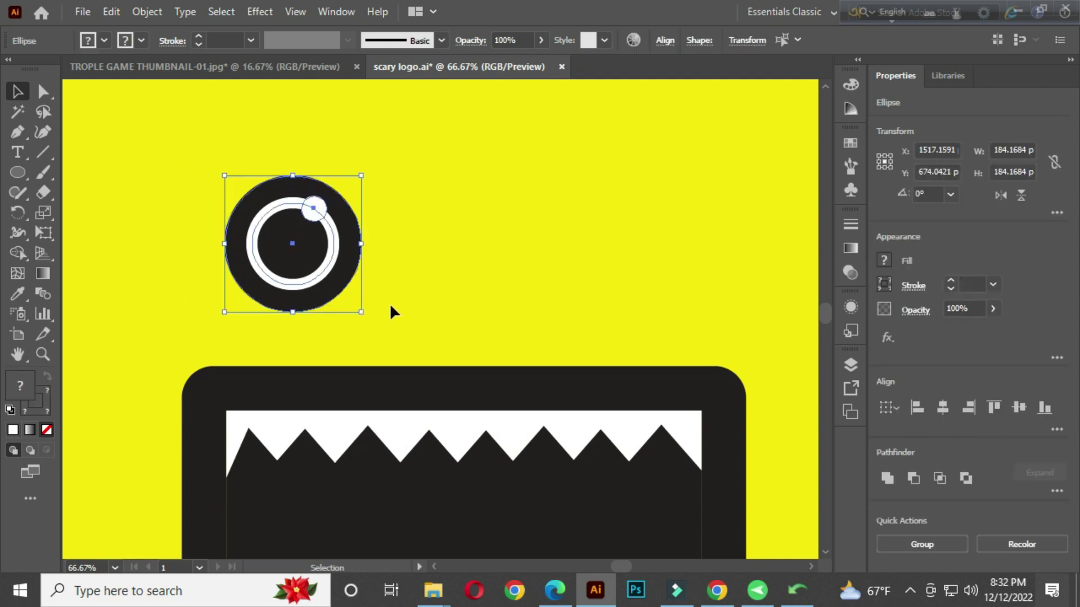
pyautogui.click(141, 12)
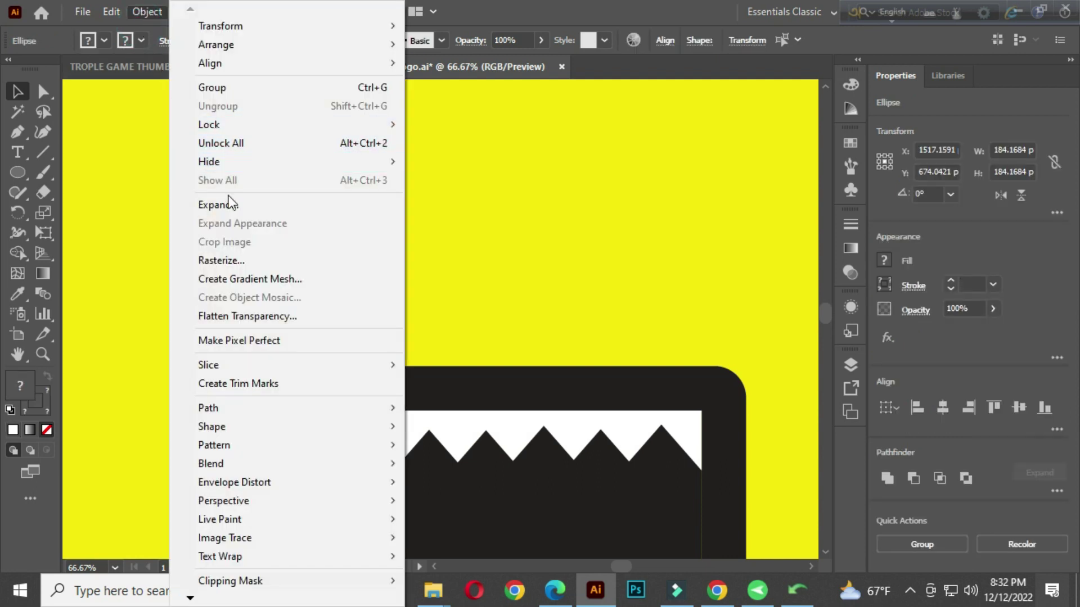
pyautogui.click(221, 204)
pyautogui.click(499, 390)
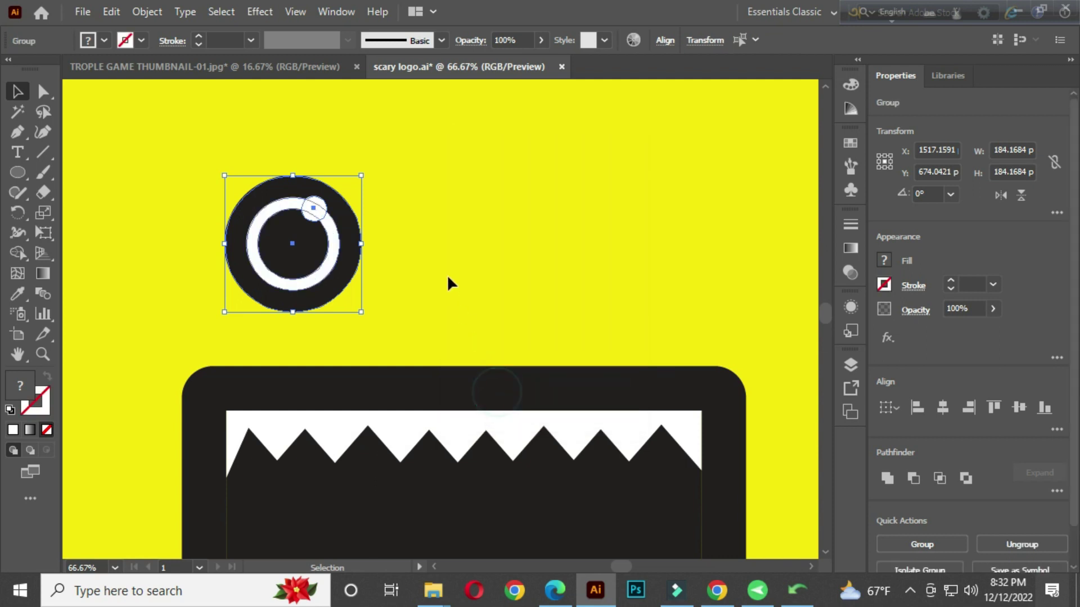
pyautogui.click(430, 240)
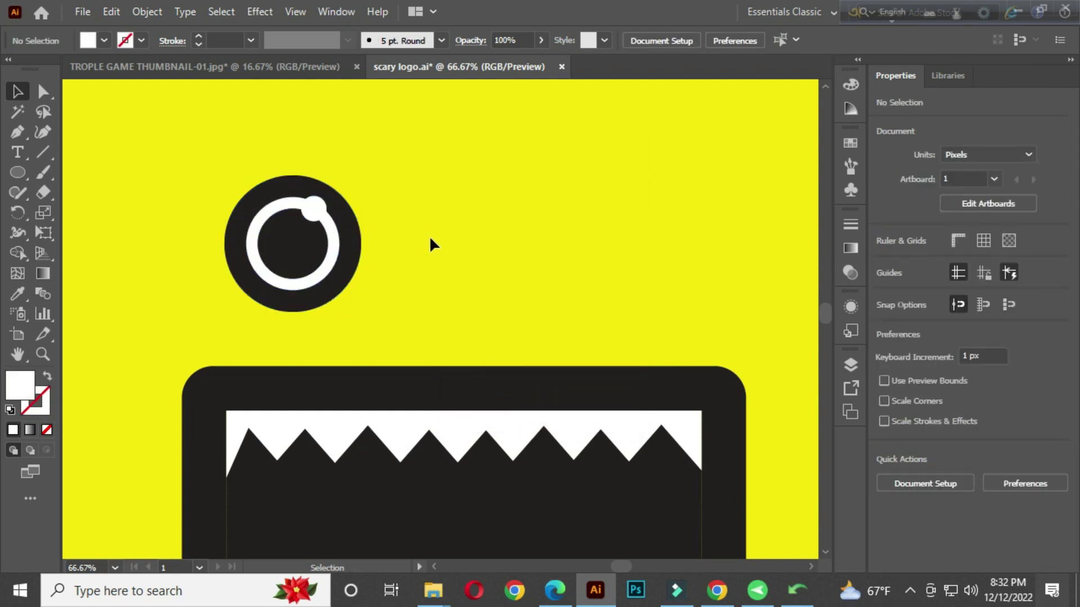
pyautogui.scroll(-1, 409, 295)
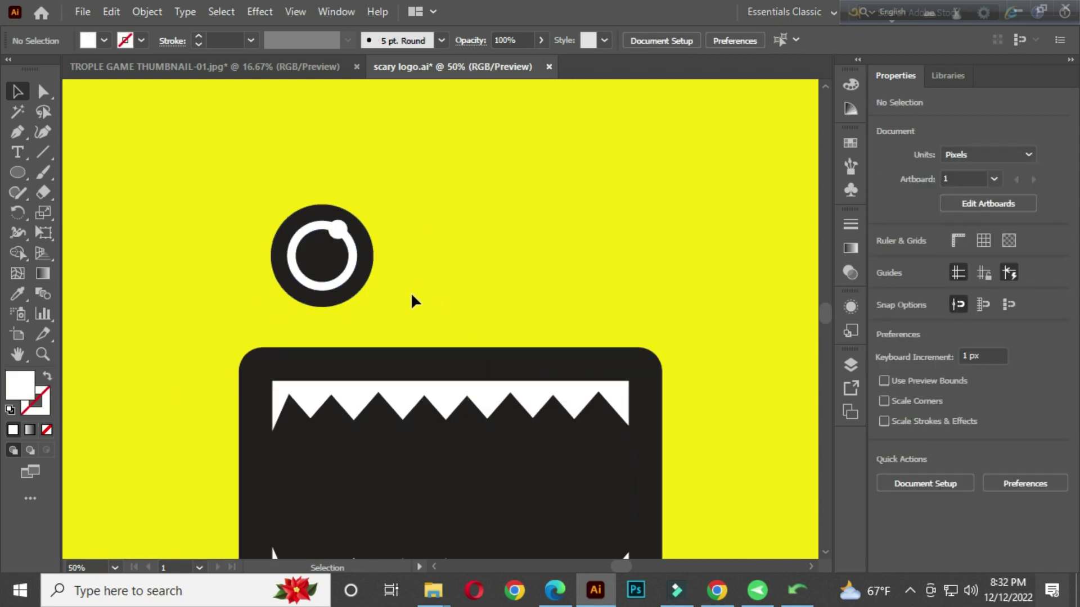
pyautogui.scroll(-1, 411, 298)
pyautogui.scroll(-1, 417, 304)
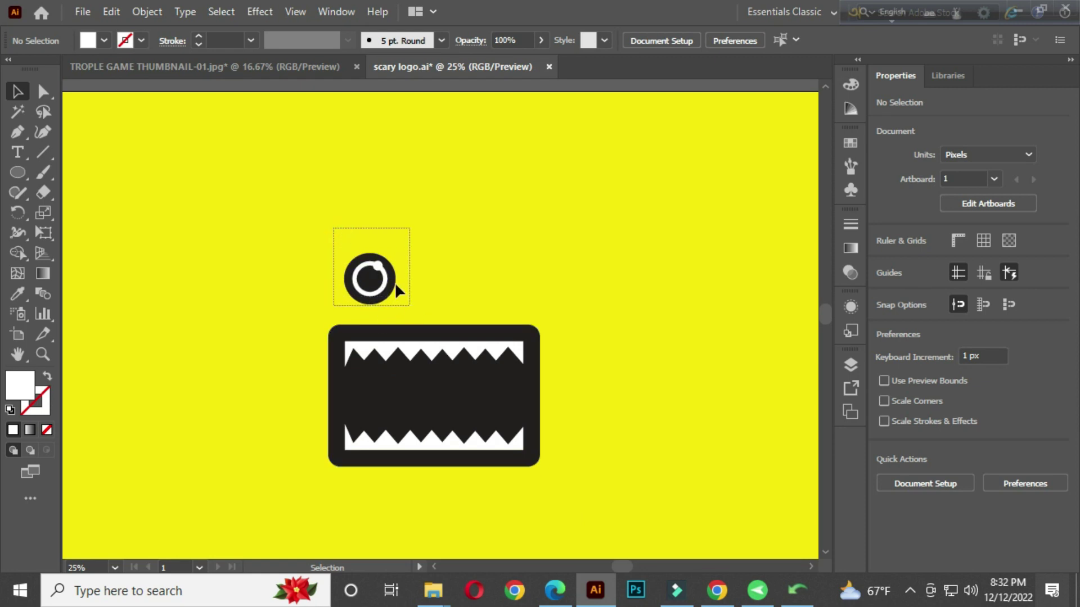
# Duplicate the eye as a larger second eye on the right and slightly enlarge the left eye.
pyautogui.moveTo(333, 229)
pyautogui.mouseDown()
pyautogui.moveTo(395, 291)
pyautogui.moveTo(380, 291)
pyautogui.moveTo(472, 293)
pyautogui.moveTo(524, 226)
pyautogui.moveTo(512, 222)
pyautogui.mouseUp()
pyautogui.keyDown('alt'); pyautogui.scroll(1, 491, 273); pyautogui.keyUp('alt')
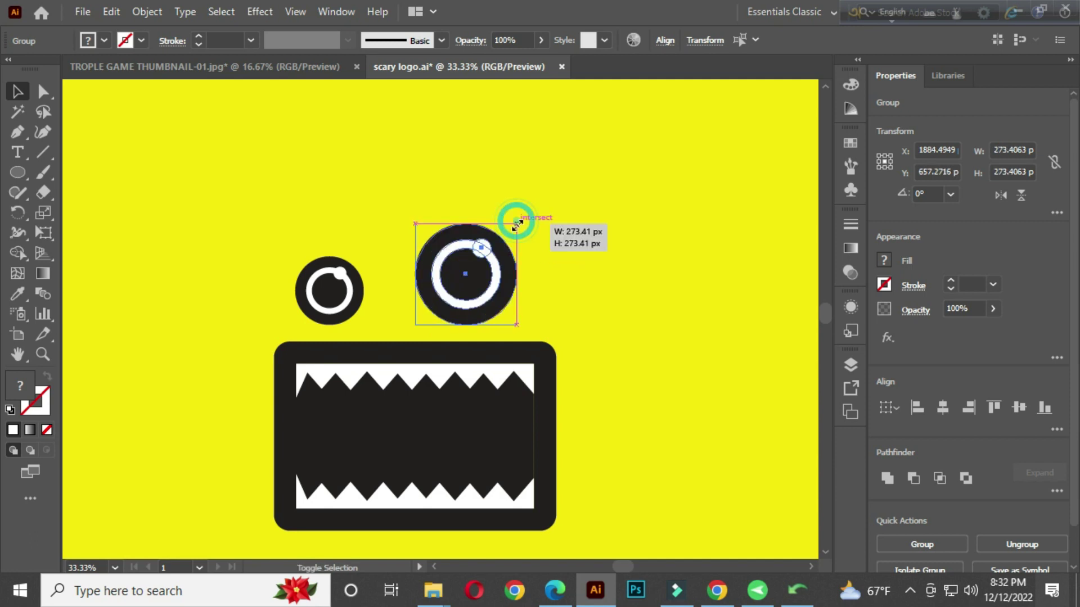
pyautogui.click(542, 205)
pyautogui.click(300, 283)
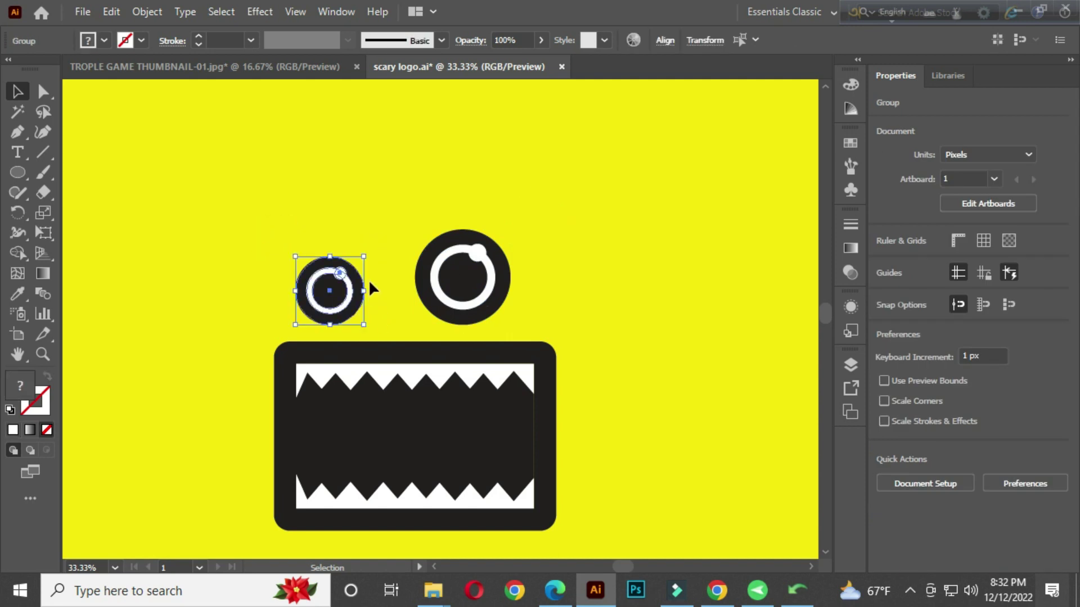
pyautogui.moveTo(363, 256); pyautogui.dragTo(377, 244)
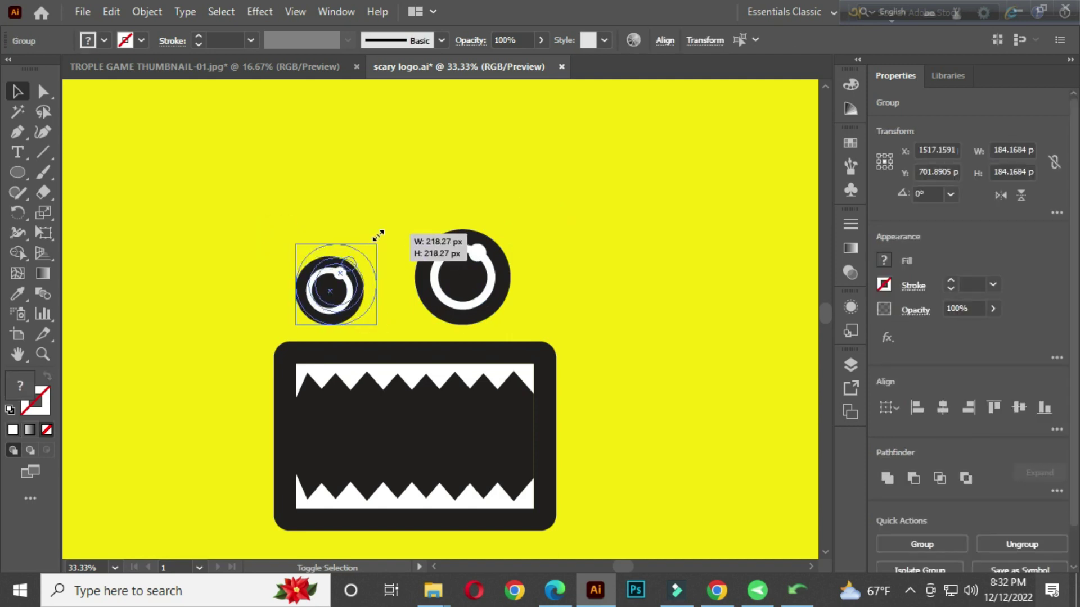
pyautogui.click(422, 196)
# Lower both eyes slightly, then reposition the whole monster face together.
pyautogui.moveTo(255, 188); pyautogui.dragTo(519, 304)
pyautogui.hotkey('ctrl', '=')
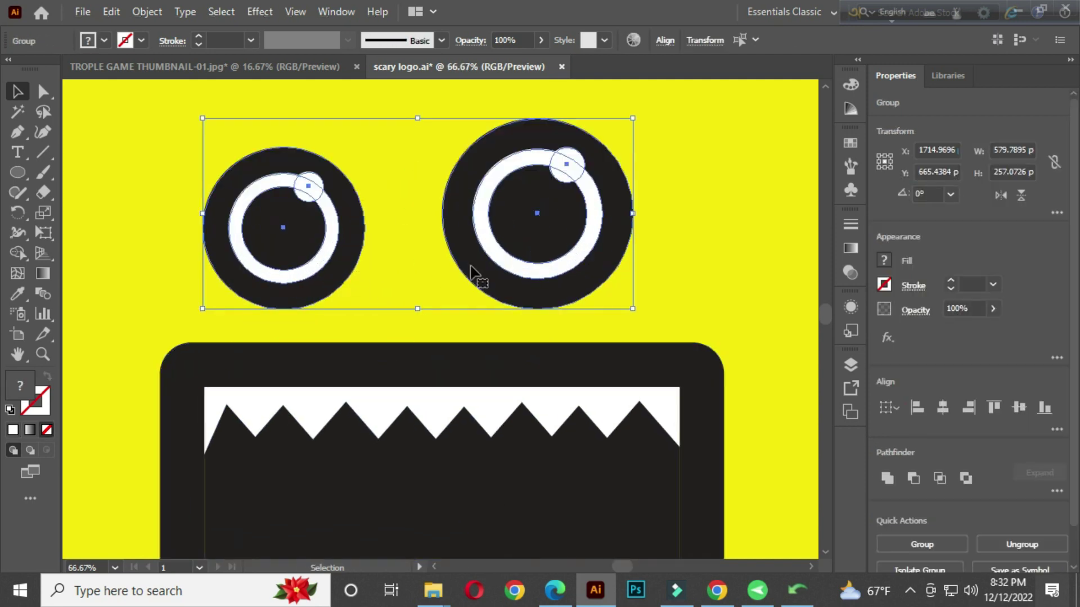
pyautogui.moveTo(447, 205); pyautogui.dragTo(438, 224)
pyautogui.click(406, 167)
pyautogui.hotkey('ctrl', '-')
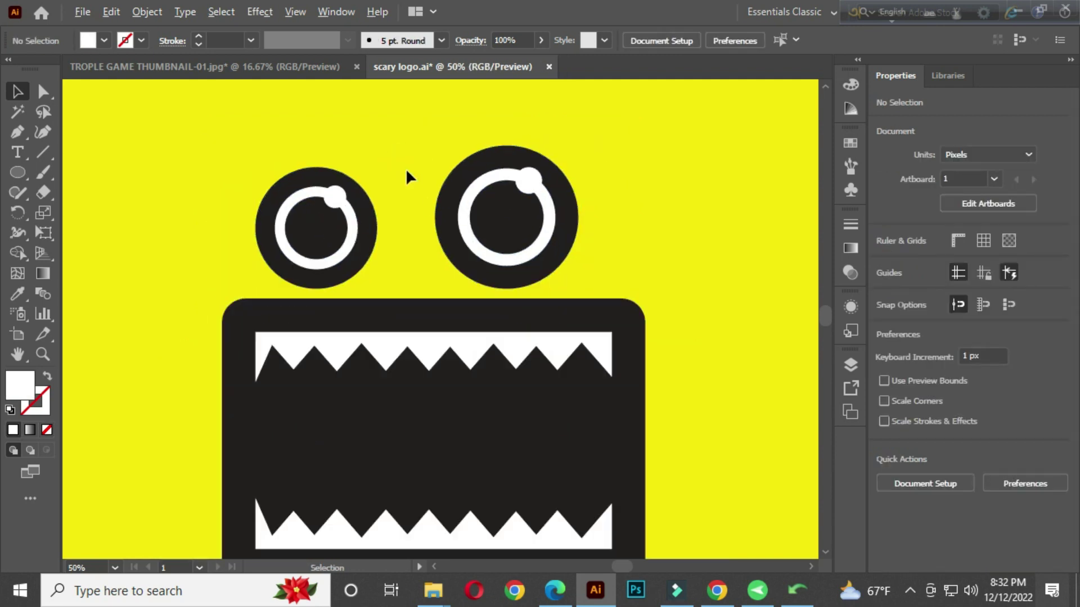
pyautogui.hotkey('ctrl', '-')
pyautogui.hotkey('ctrl', '-')
pyautogui.hotkey('ctrl', '=')
pyautogui.moveTo(307, 146)
pyautogui.mouseDown()
pyautogui.moveTo(536, 367)
pyautogui.moveTo(451, 264)
pyautogui.mouseUp()
pyautogui.click(609, 169)
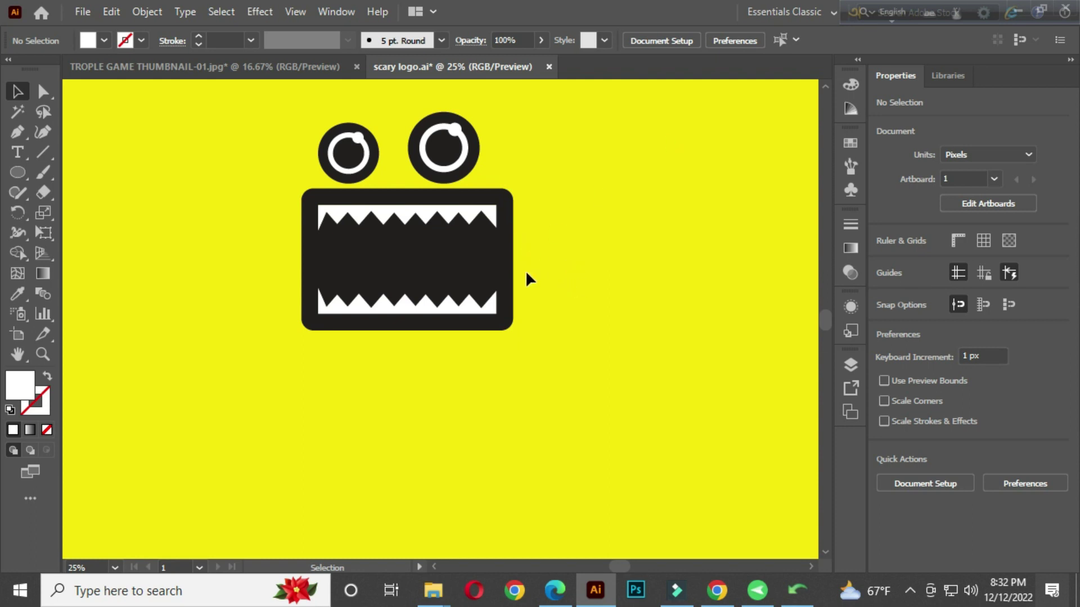
# Create a triangle as a three-point star with the Star tool.
pyautogui.moveTo(18, 169); pyautogui.dragTo(128, 248)
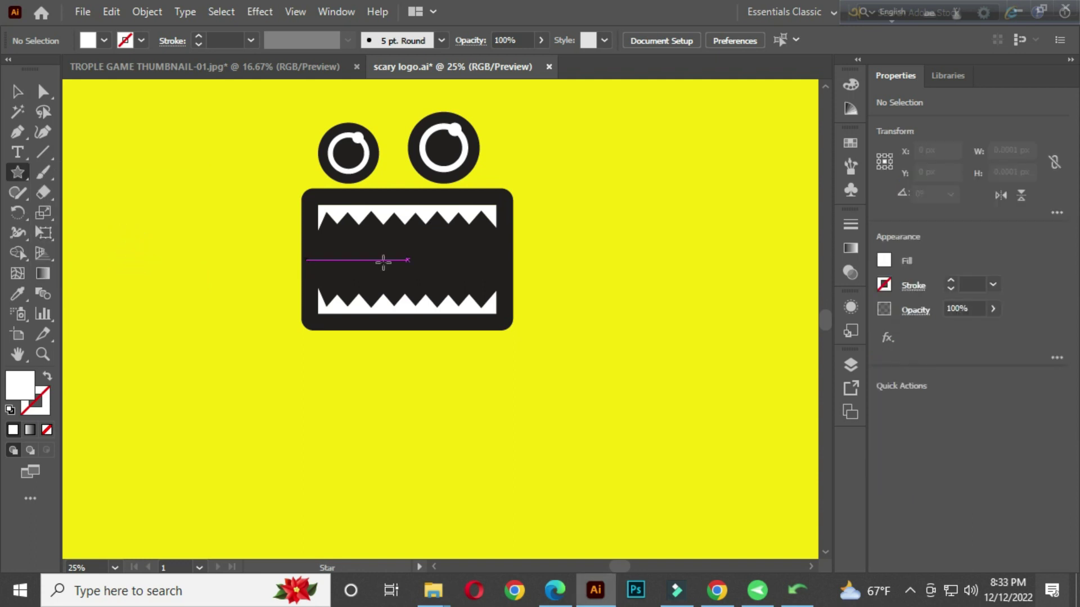
pyautogui.click(623, 219)
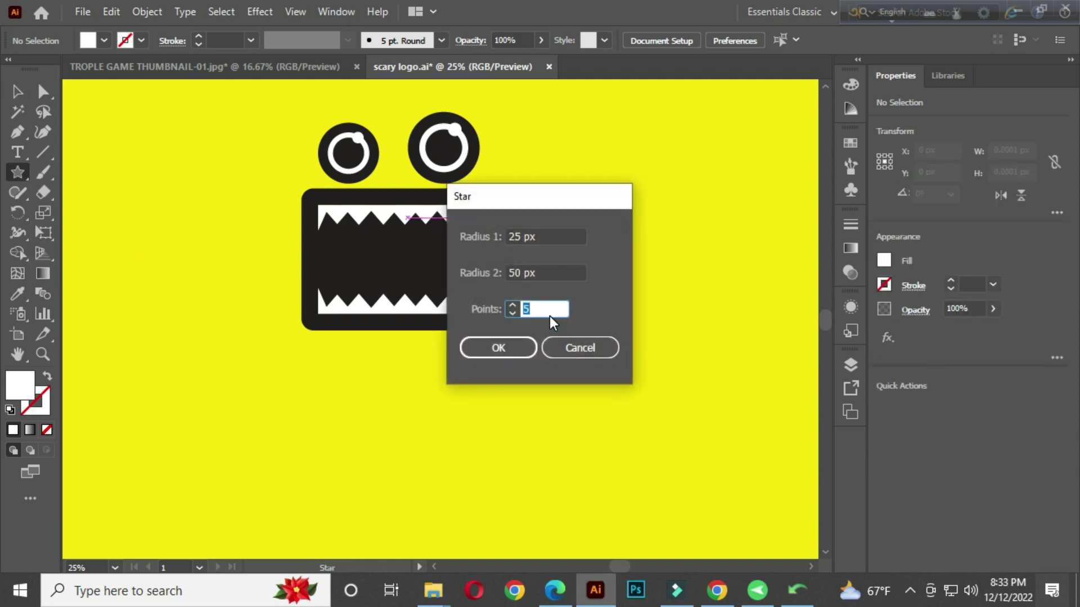
pyautogui.click(514, 346)
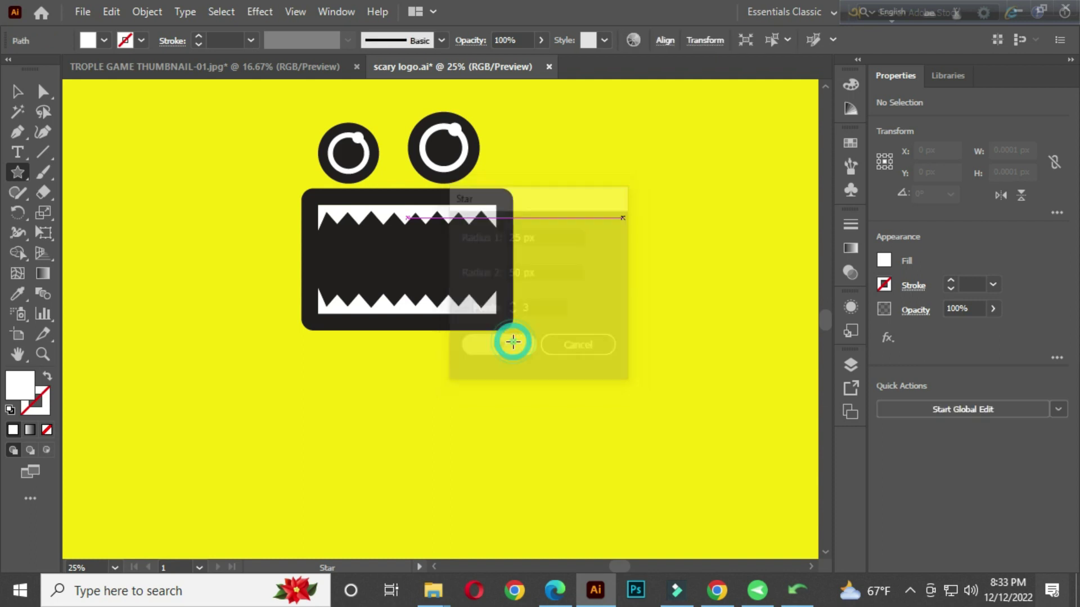
# Rotate the triangle to point left and fit it to the body's right edge, about 277 × 369 px.
pyautogui.click(18, 91)
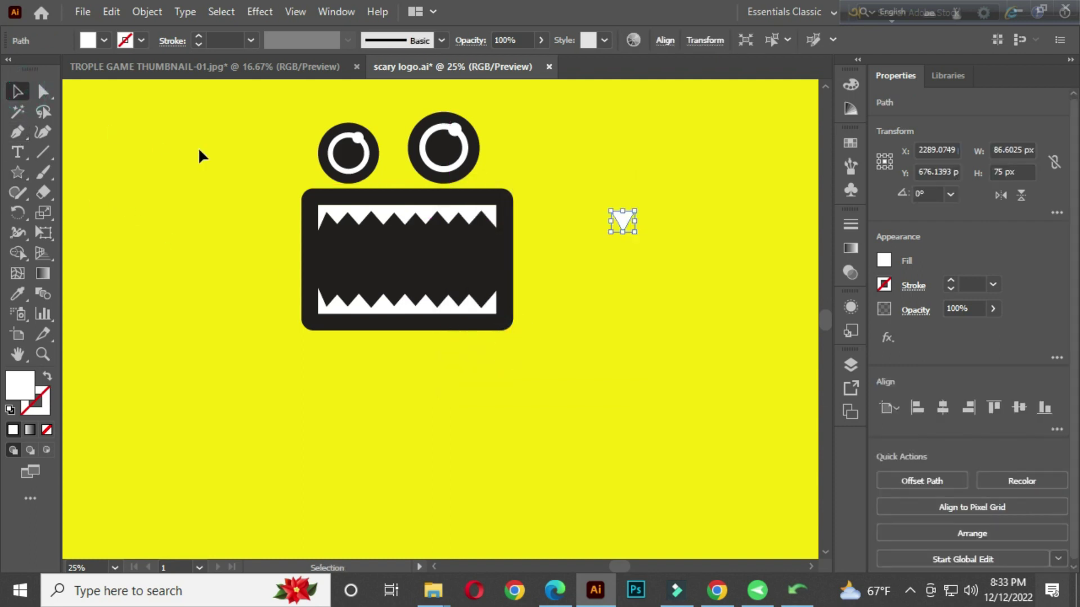
pyautogui.moveTo(636, 232); pyautogui.dragTo(681, 253)
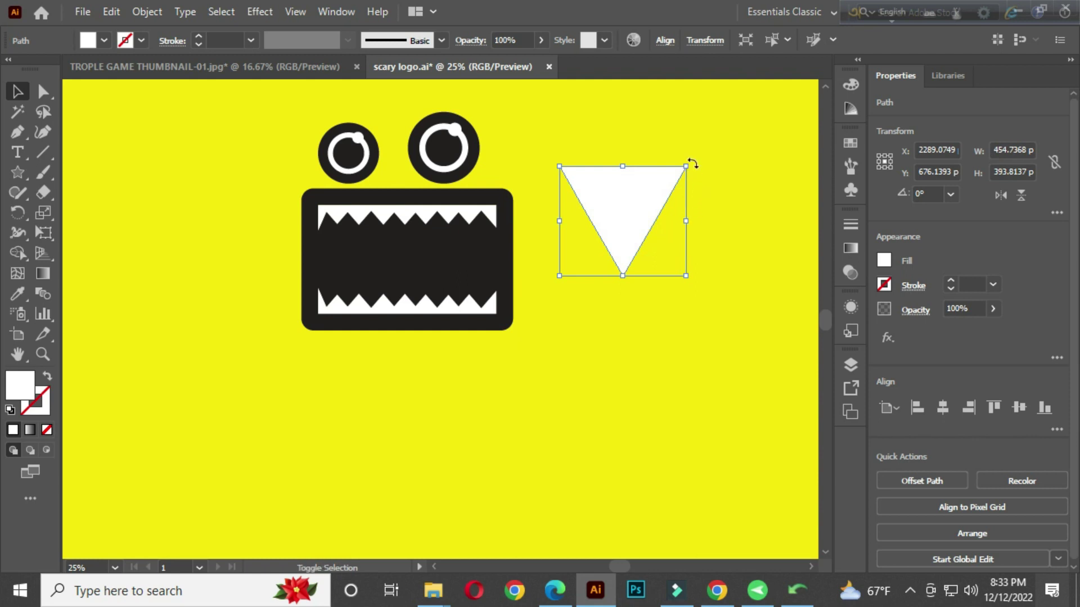
pyautogui.moveTo(692, 163); pyautogui.dragTo(700, 282)
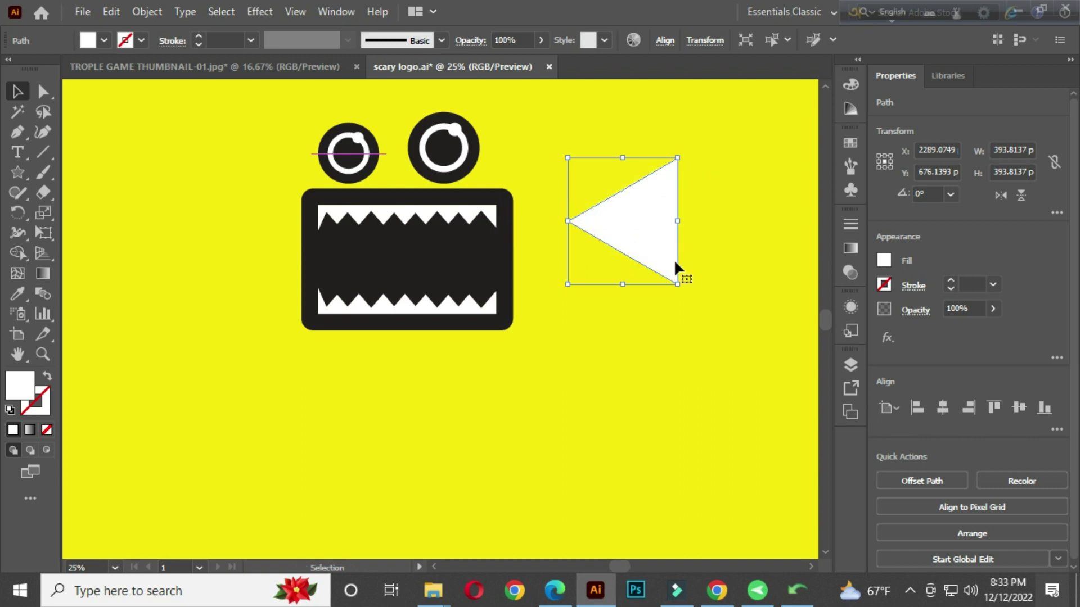
pyautogui.moveTo(626, 289); pyautogui.dragTo(633, 290)
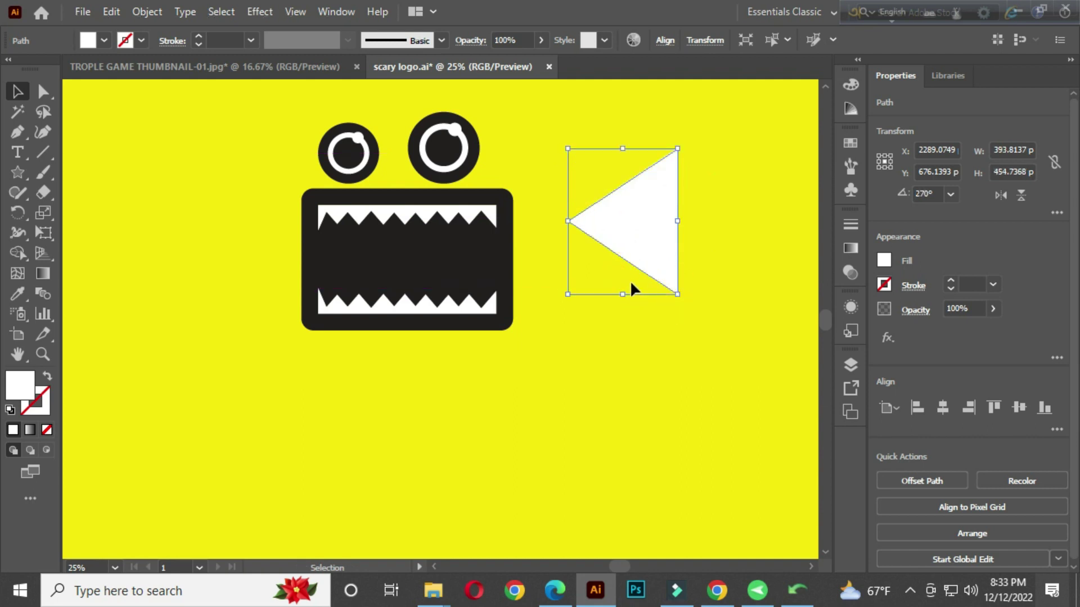
pyautogui.moveTo(629, 228); pyautogui.dragTo(525, 258)
pyautogui.scroll(1, 543, 282)
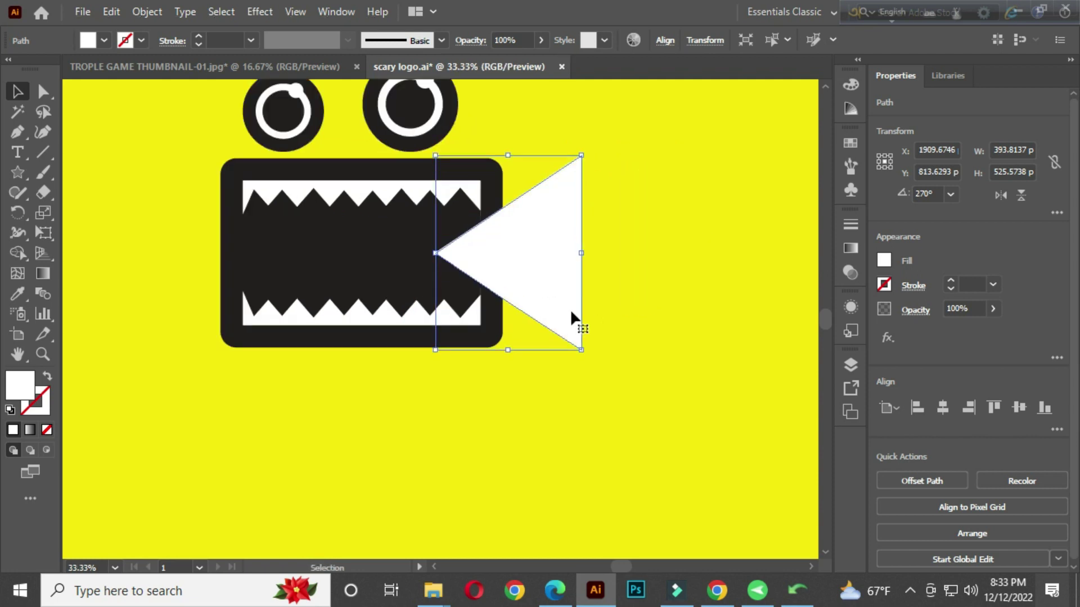
pyautogui.moveTo(580, 335)
pyautogui.mouseDown()
pyautogui.moveTo(570, 340)
pyautogui.moveTo(559, 320)
pyautogui.mouseUp()
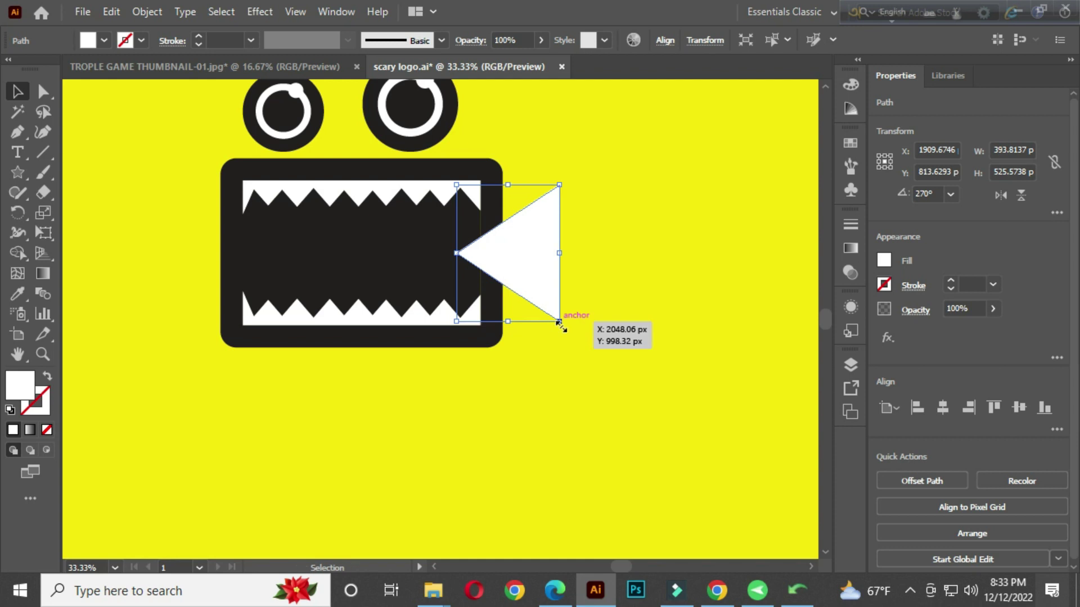
pyautogui.moveTo(524, 271); pyautogui.dragTo(522, 266)
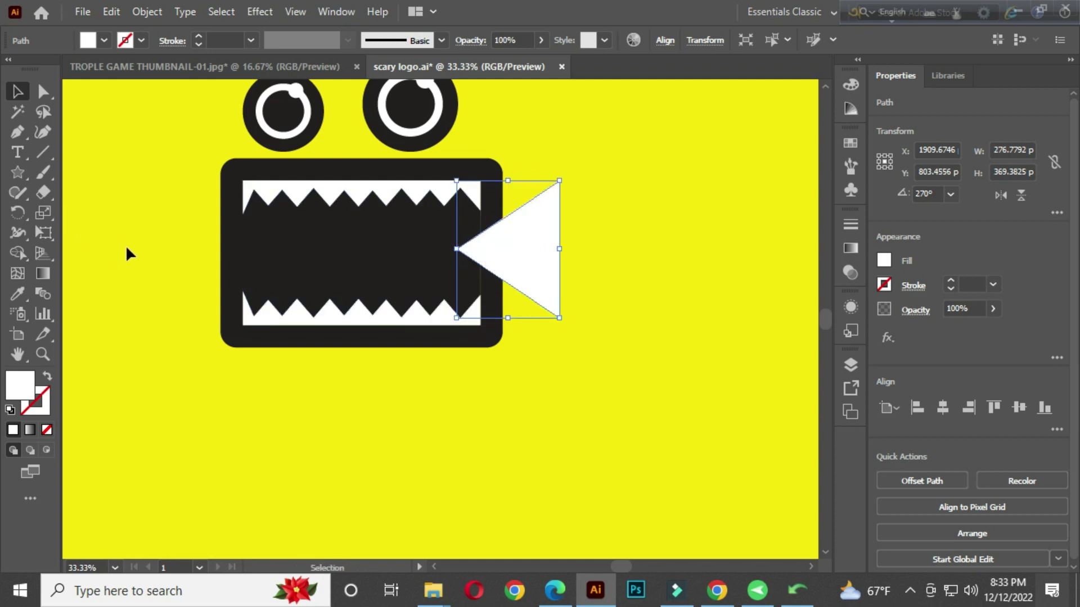
# Give the triangle the eye's dark fill using the Eyedropper.
pyautogui.click(17, 293)
pyautogui.click(288, 109)
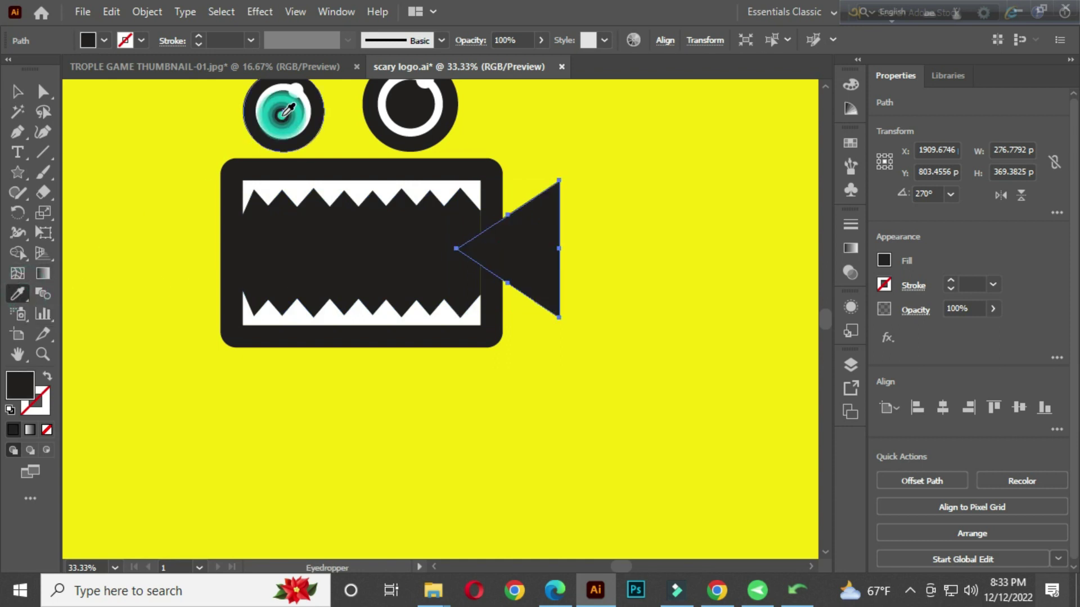
pyautogui.click(18, 90)
pyautogui.click(146, 185)
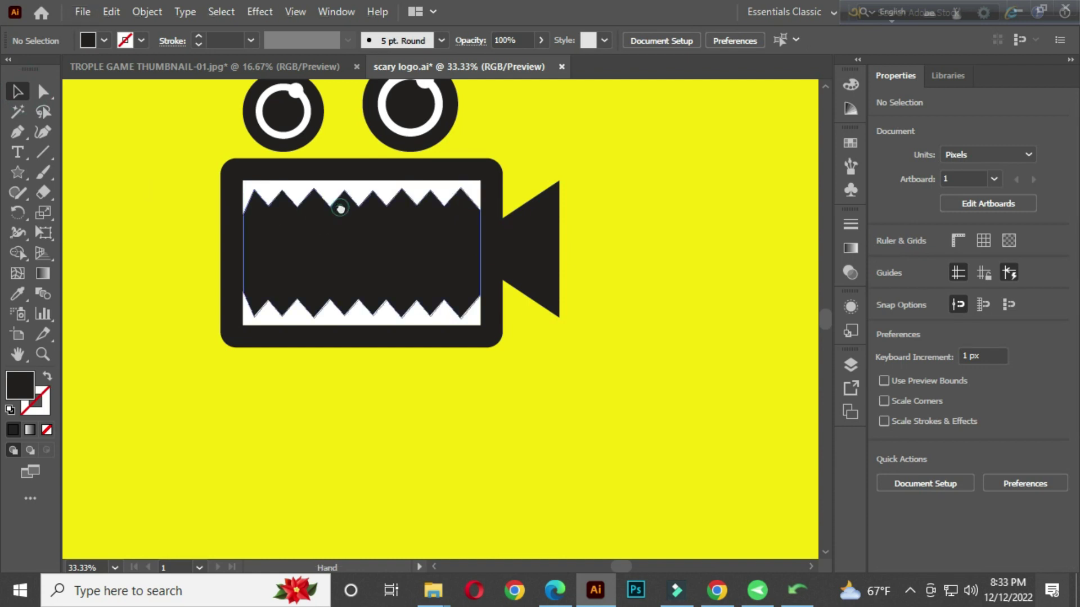
pyautogui.moveTo(337, 211); pyautogui.dragTo(410, 224)
pyautogui.scroll(-1, 393, 284)
pyautogui.moveTo(392, 285); pyautogui.dragTo(395, 307)
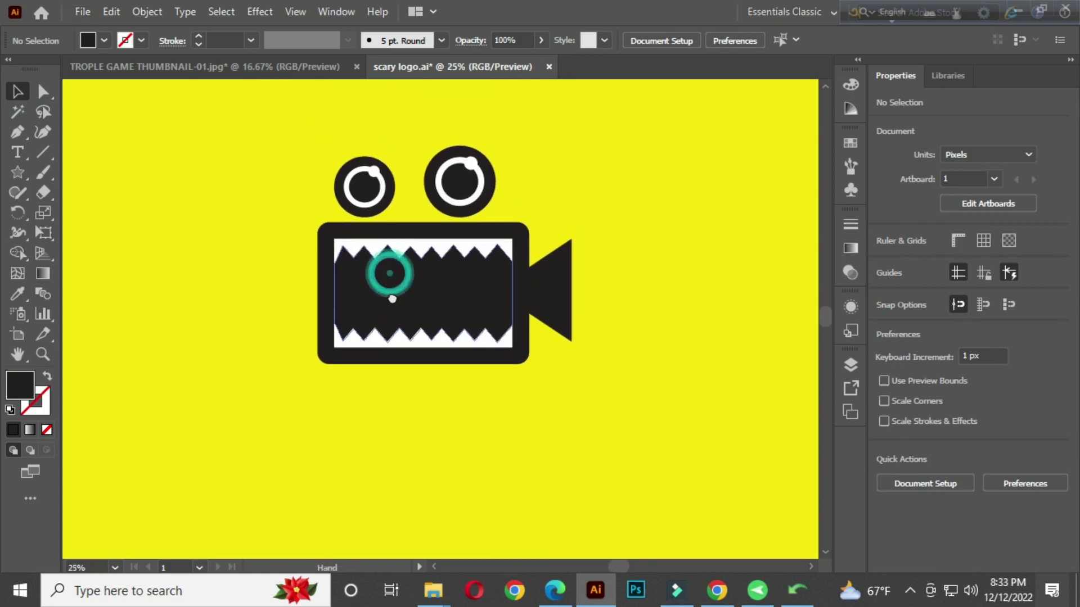
# Select the whole logo and join the lens triangle to the body with Shape Builder.
pyautogui.moveTo(266, 135); pyautogui.dragTo(618, 399)
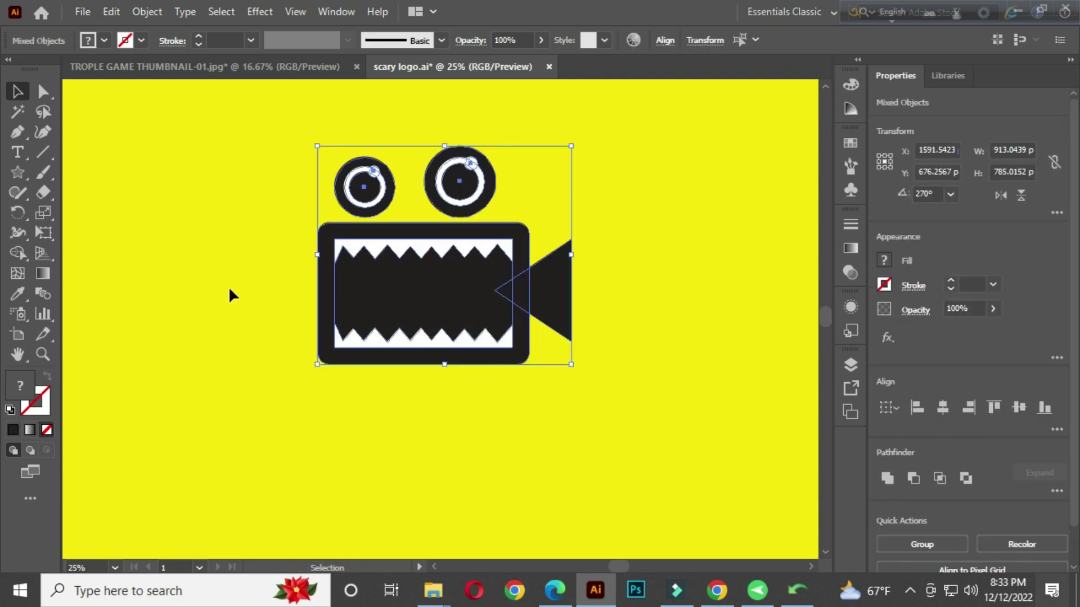
pyautogui.click(17, 252)
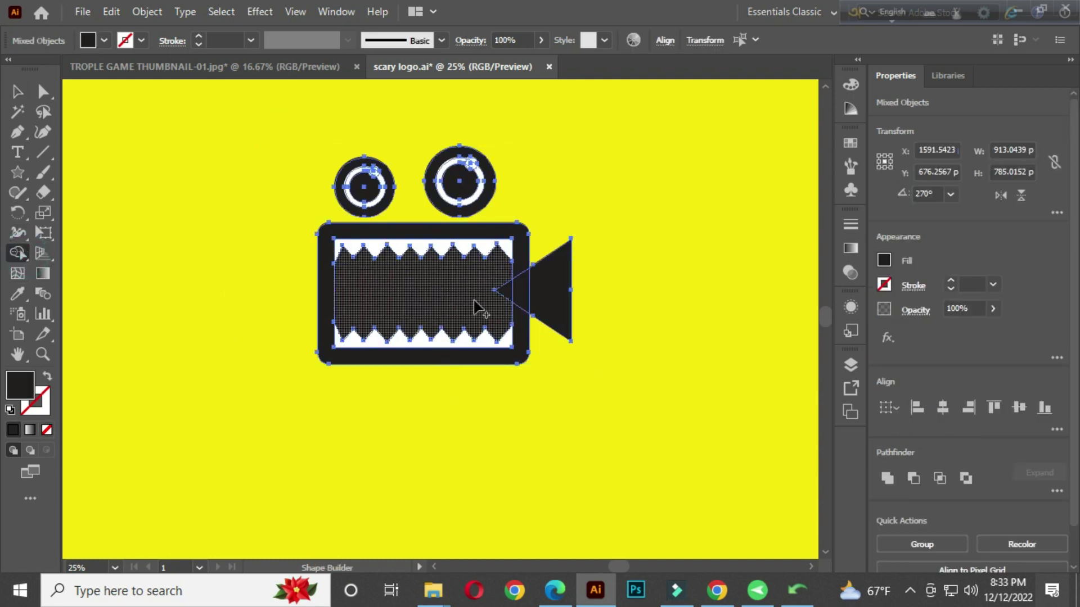
pyautogui.scroll(1, 498, 297)
pyautogui.moveTo(400, 293); pyautogui.dragTo(523, 295)
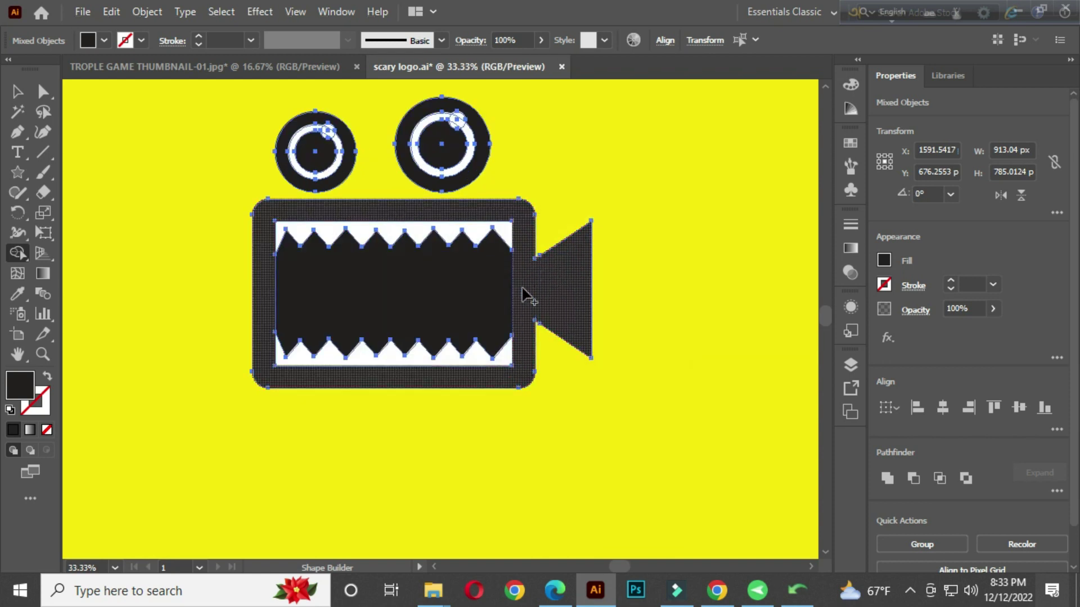
pyautogui.click(18, 91)
pyautogui.click(160, 171)
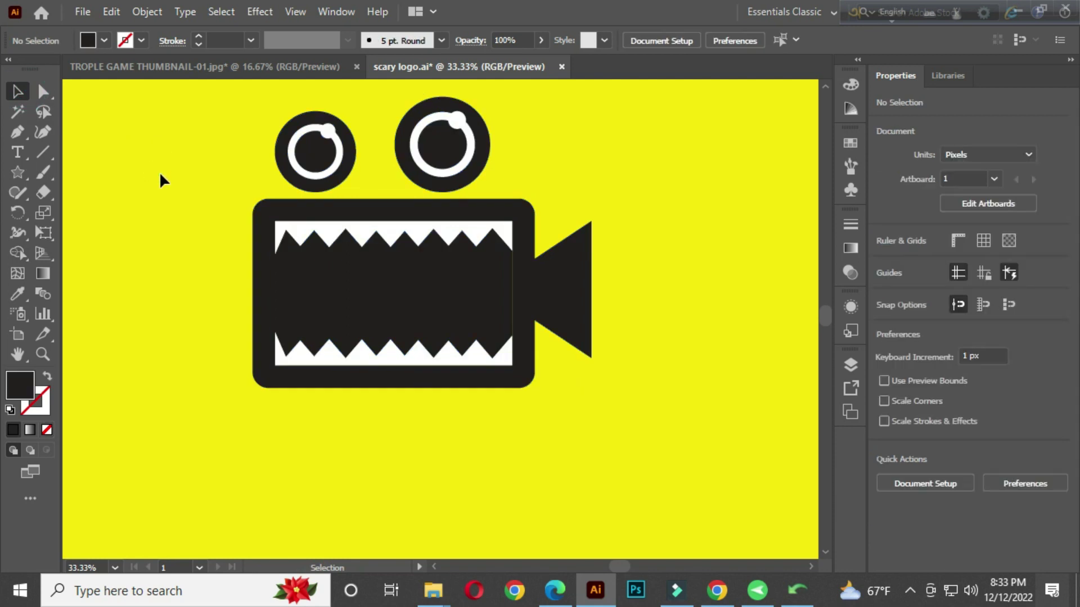
pyautogui.scroll(1, 654, 222)
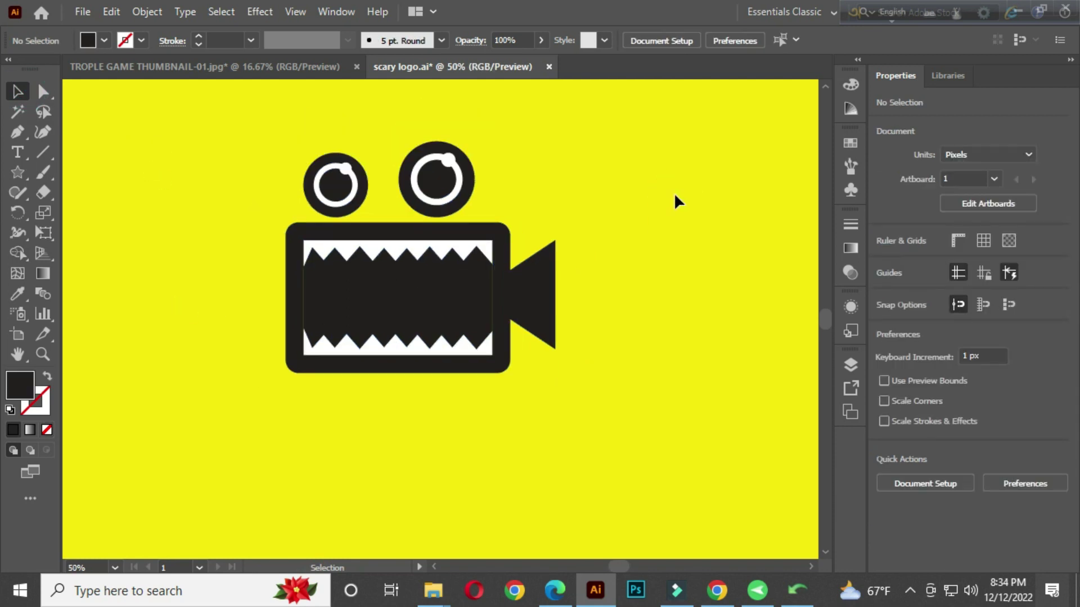